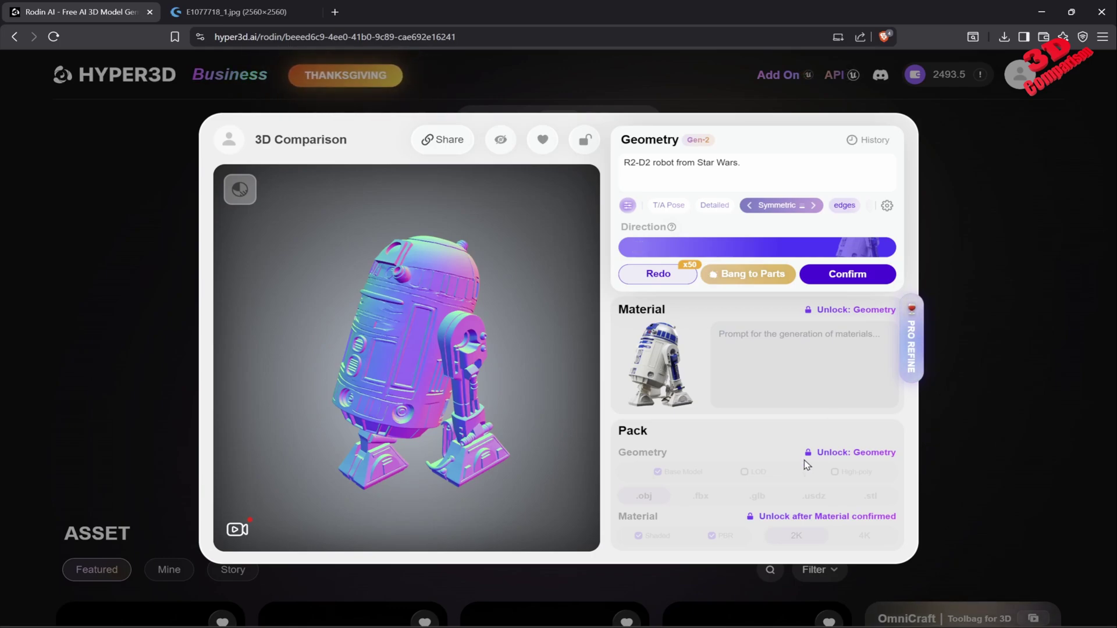
# Step: Orbit the R2-D2 preview, then start geometry generation for 0.5 credits
pyautogui.moveTo(578, 340); pyautogui.dragTo(614, 381)
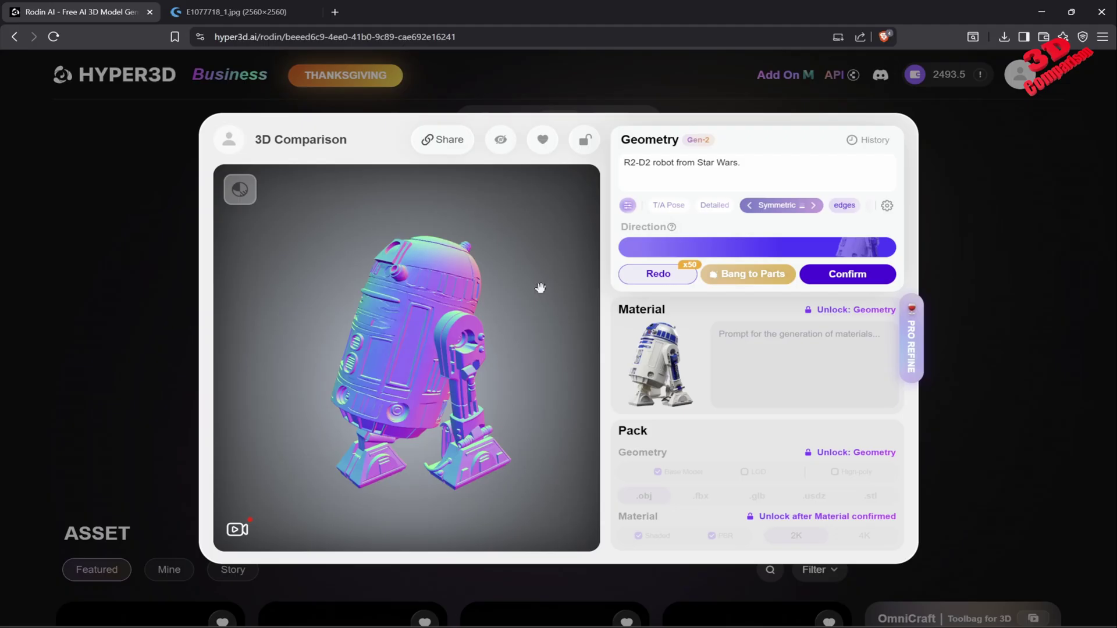
pyautogui.moveTo(477, 356); pyautogui.dragTo(407, 320)
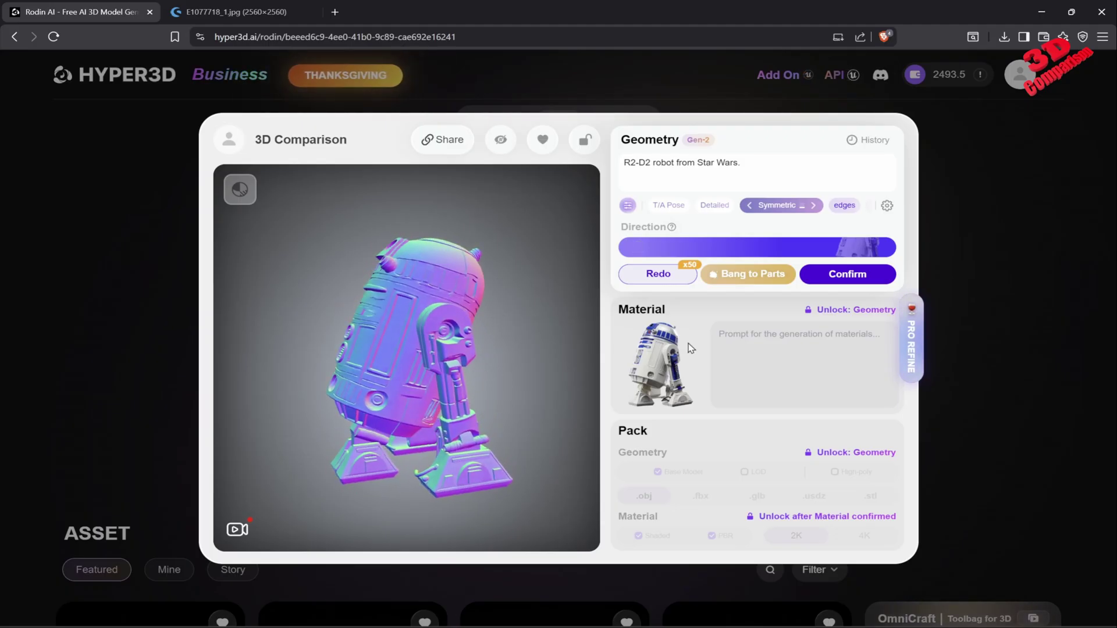
pyautogui.click(874, 283)
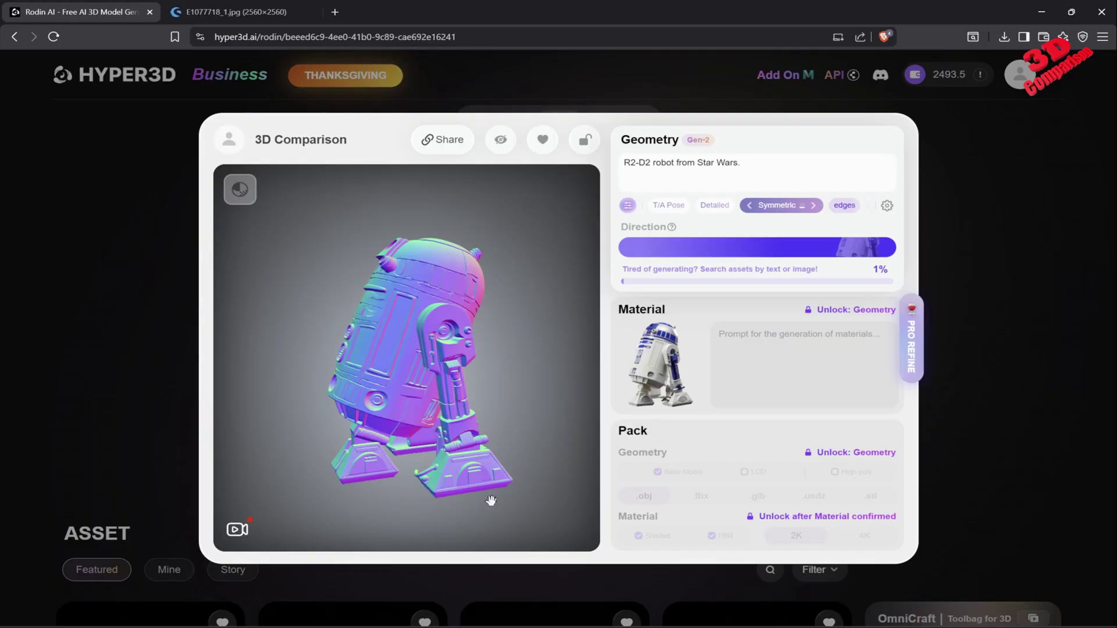
# Step: Orbit the R2-D2 preview from front and underneath while generation reaches 100%
pyautogui.moveTo(491, 501); pyautogui.dragTo(454, 462)
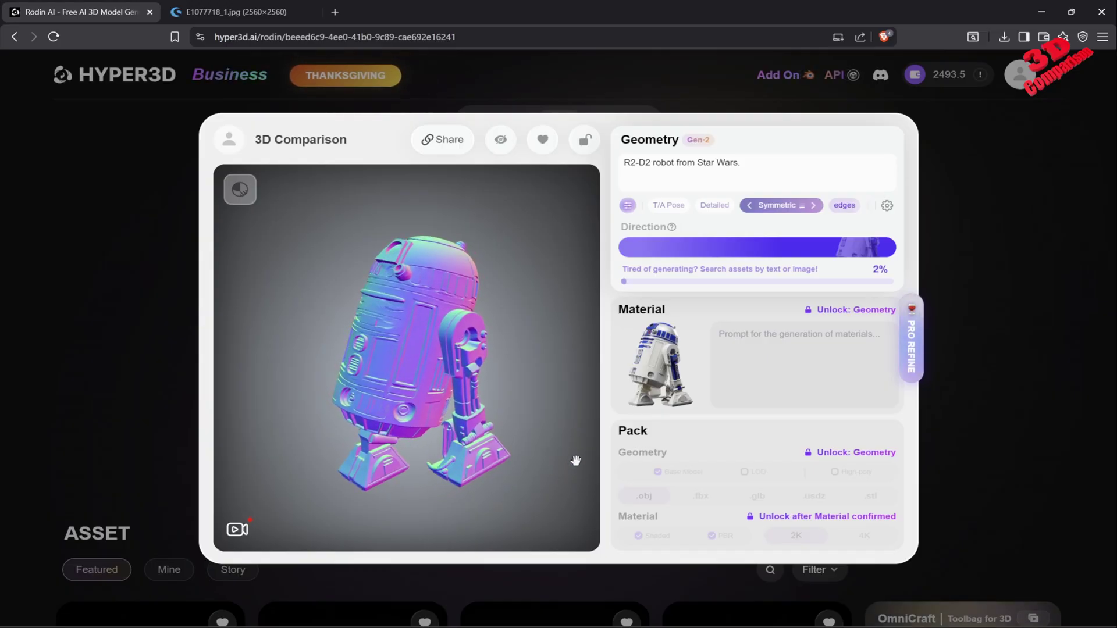
pyautogui.moveTo(452, 462)
pyautogui.mouseDown()
pyautogui.moveTo(519, 451)
pyautogui.moveTo(457, 463)
pyautogui.mouseUp()
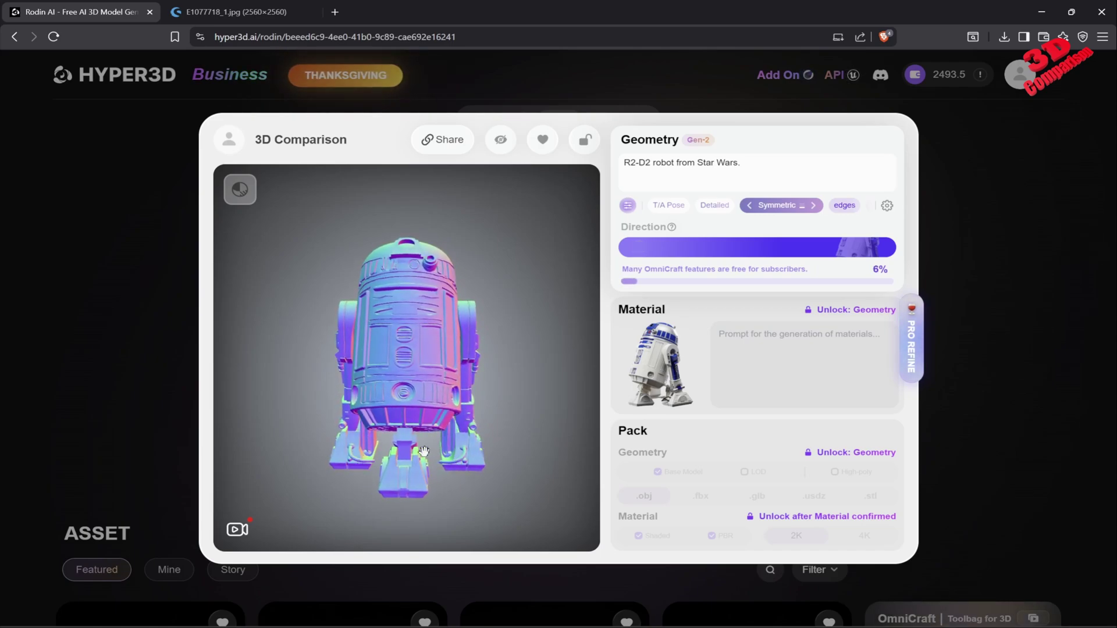
pyautogui.moveTo(423, 451); pyautogui.dragTo(423, 400)
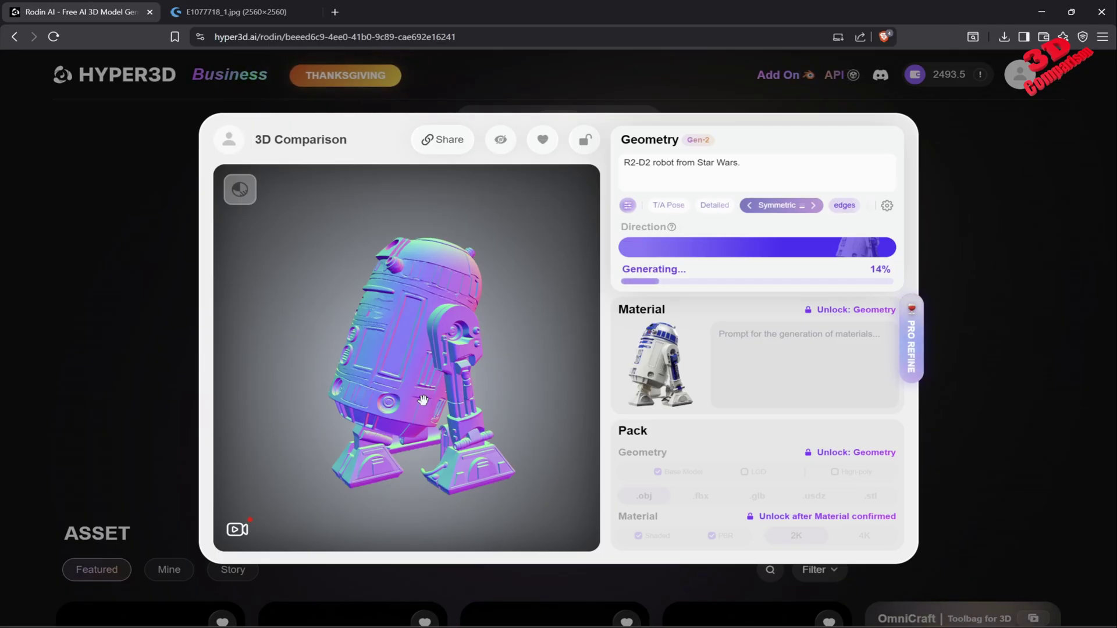
pyautogui.moveTo(423, 401); pyautogui.dragTo(605, 411)
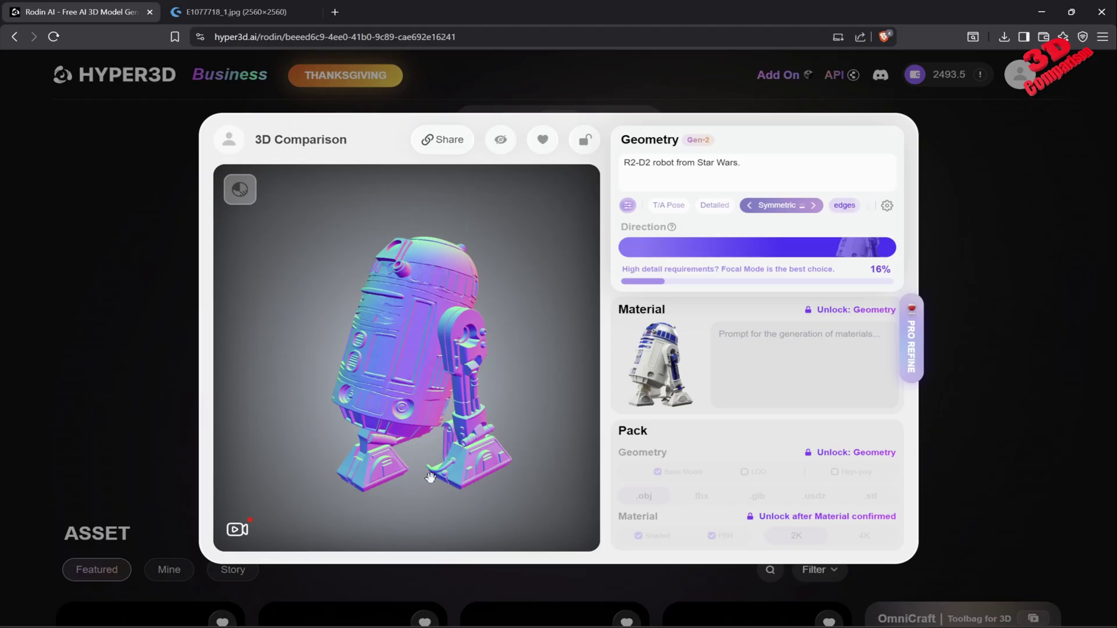
pyautogui.moveTo(433, 468); pyautogui.dragTo(634, 413)
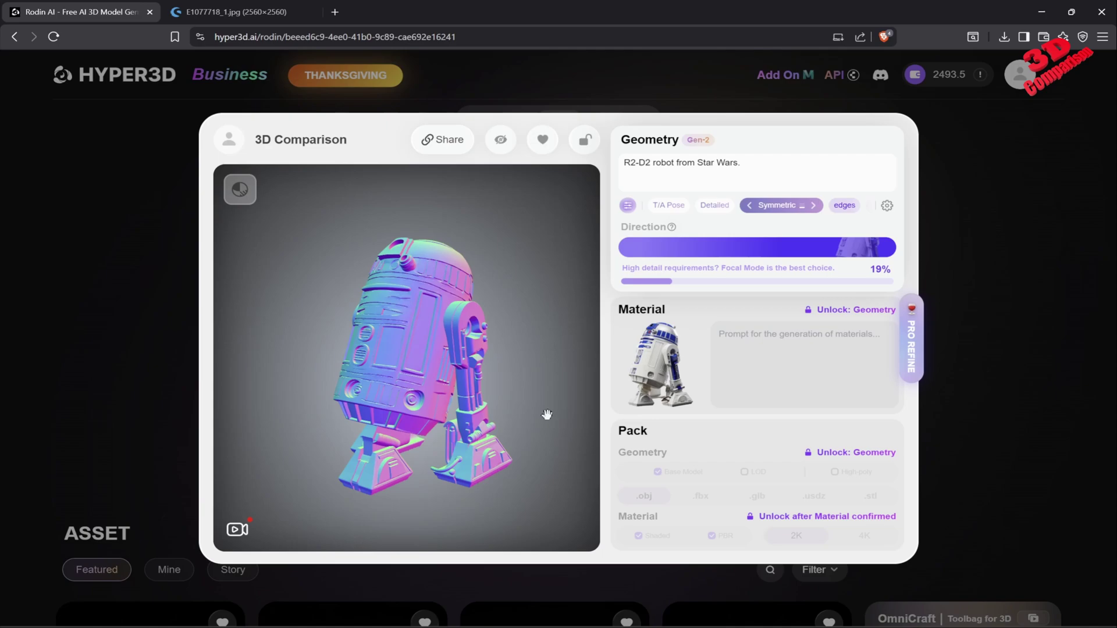
pyautogui.moveTo(547, 416); pyautogui.dragTo(357, 425)
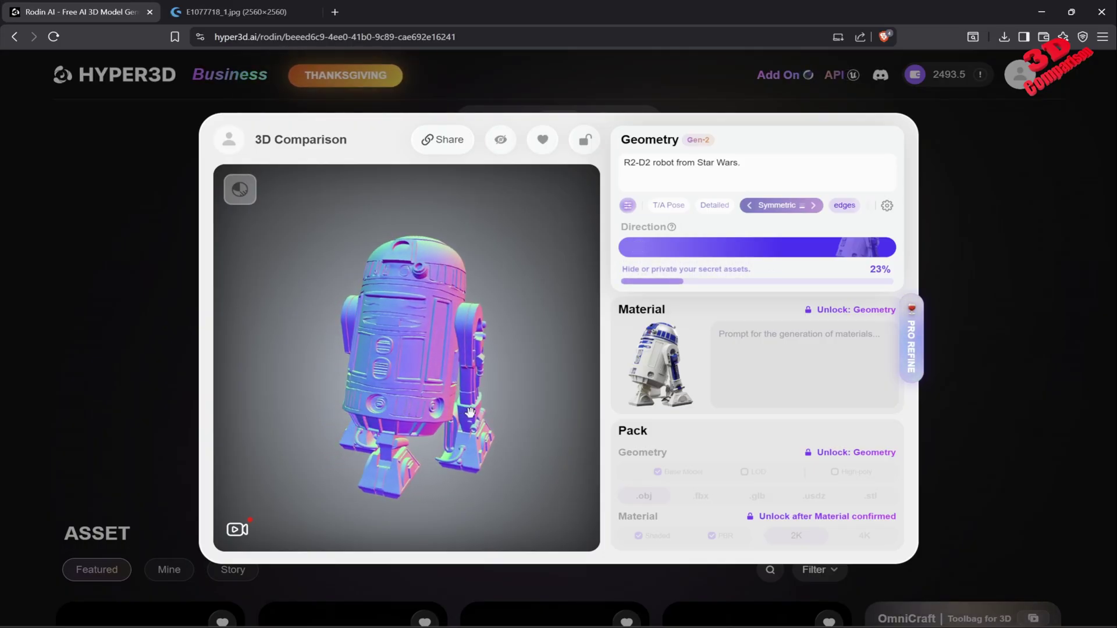
pyautogui.moveTo(357, 425); pyautogui.dragTo(459, 410)
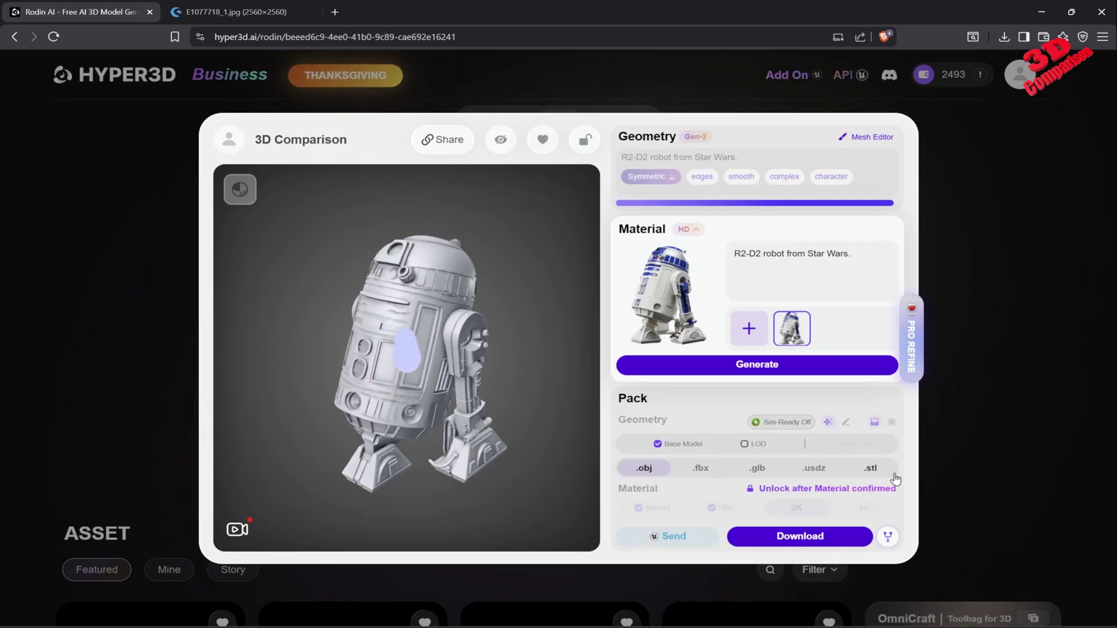
# Step: Pack the R2-D2 model as .stl and save it to the Desktop as 'base'
pyautogui.click(872, 472)
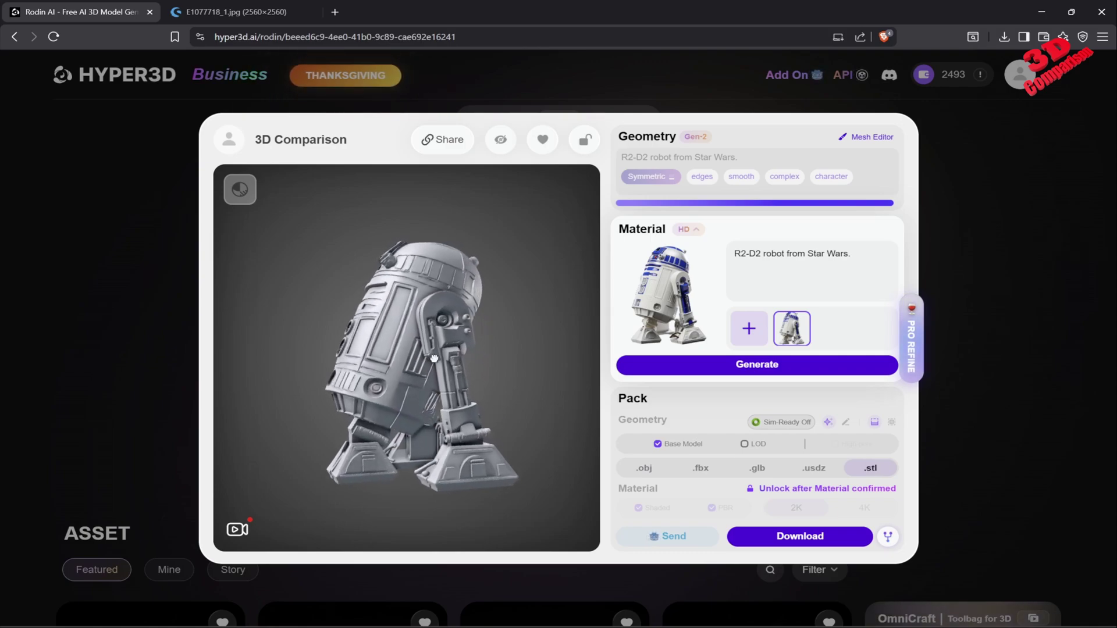
pyautogui.click(808, 539)
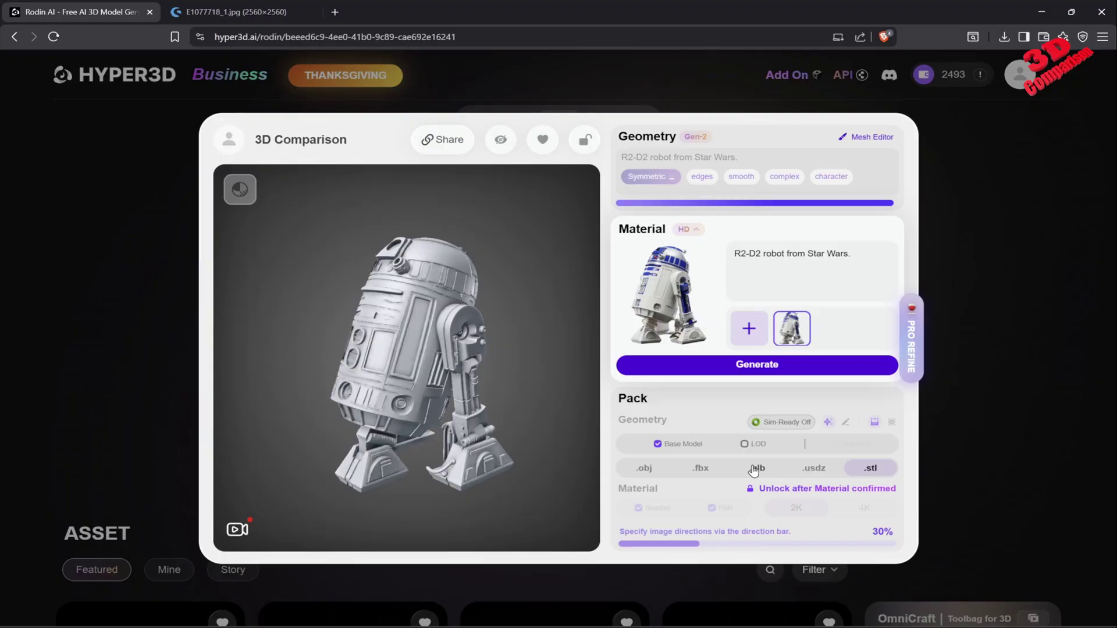
pyautogui.moveTo(436, 372); pyautogui.dragTo(734, 570)
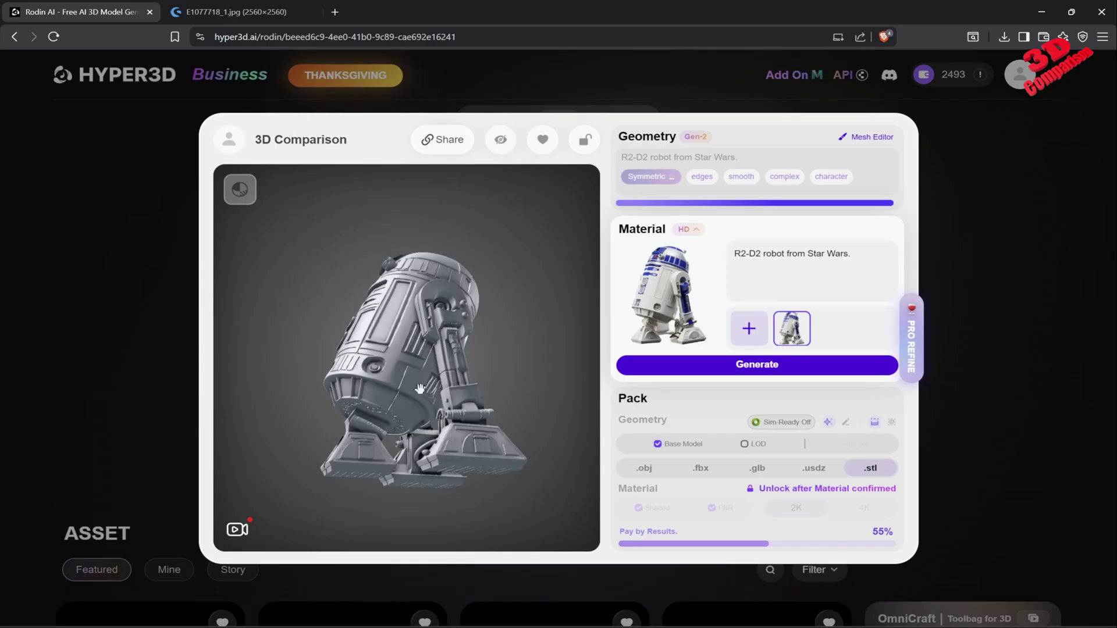
pyautogui.moveTo(420, 389); pyautogui.dragTo(535, 446)
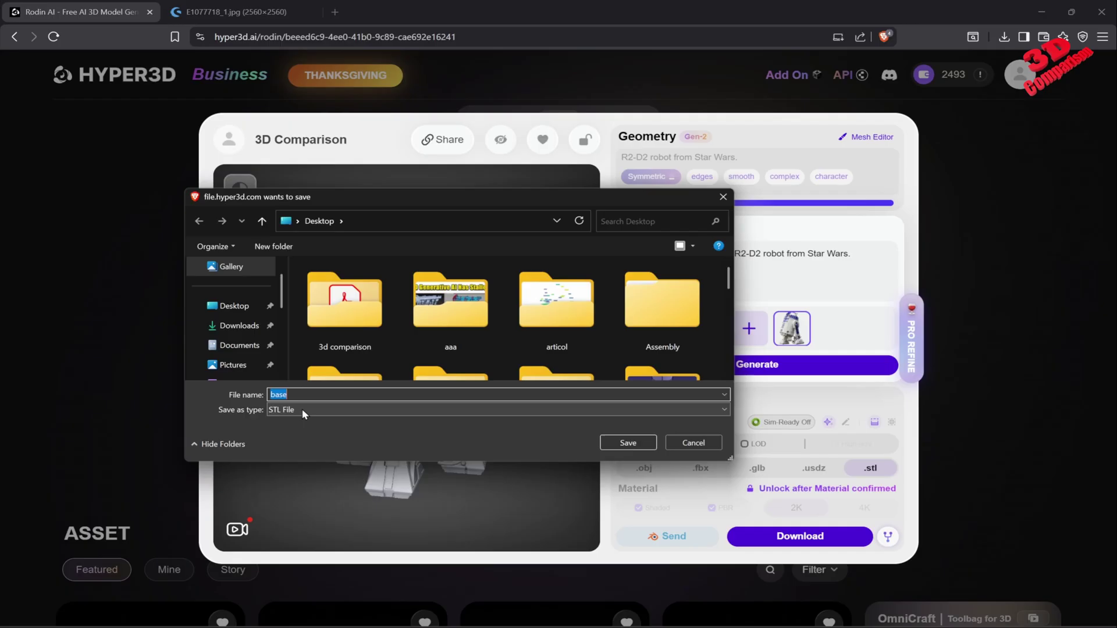
pyautogui.click(627, 444)
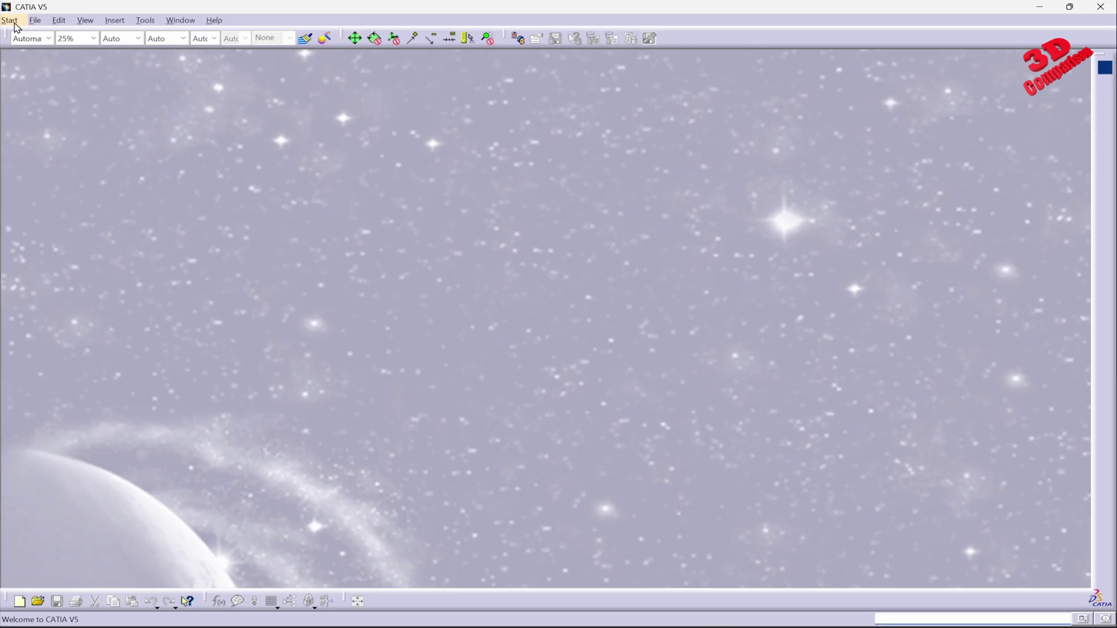
# Step: Switch to the Digitized Shape Editor workbench
pyautogui.click(14, 24)
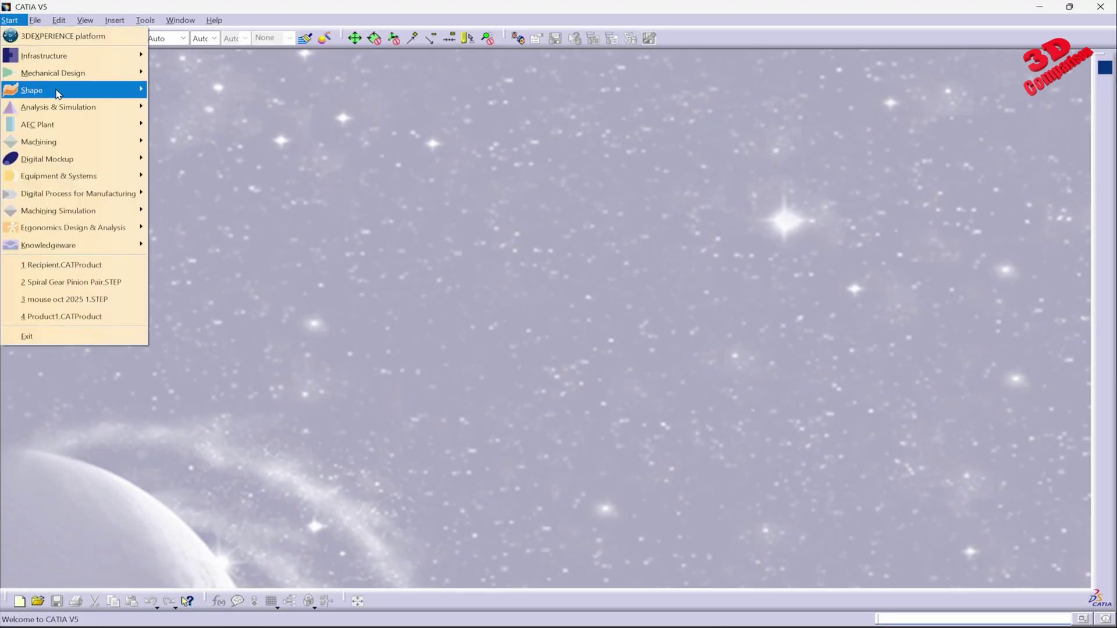
pyautogui.moveTo(35, 90)
pyautogui.click(241, 159)
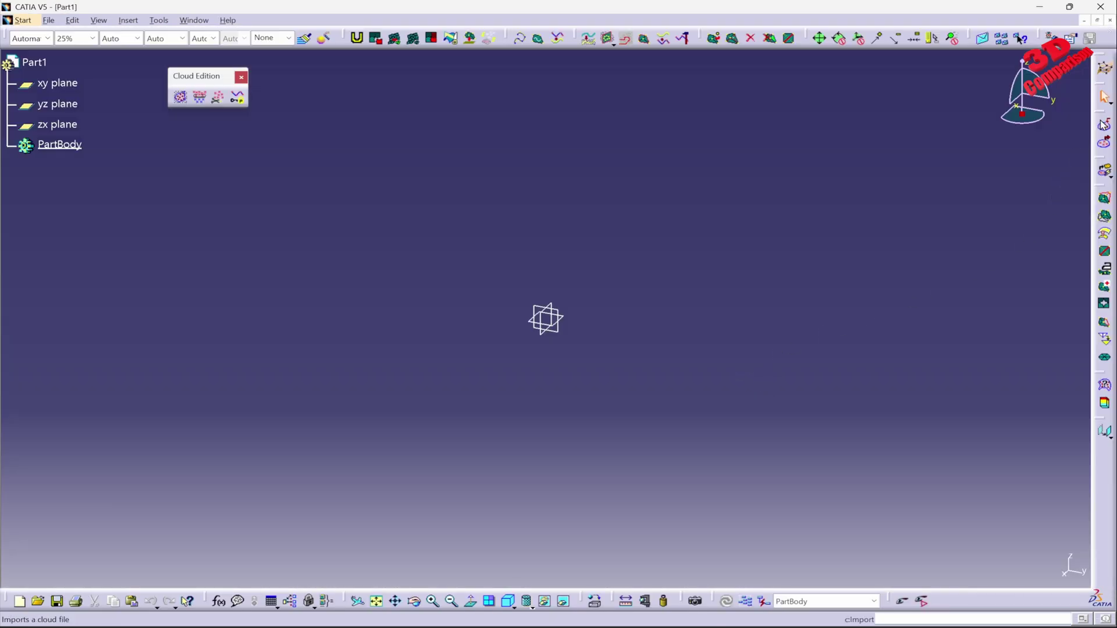
# Step: Start a mesh import and choose base.stl from the Desktop as the file
pyautogui.click(1104, 124)
pyautogui.click(436, 310)
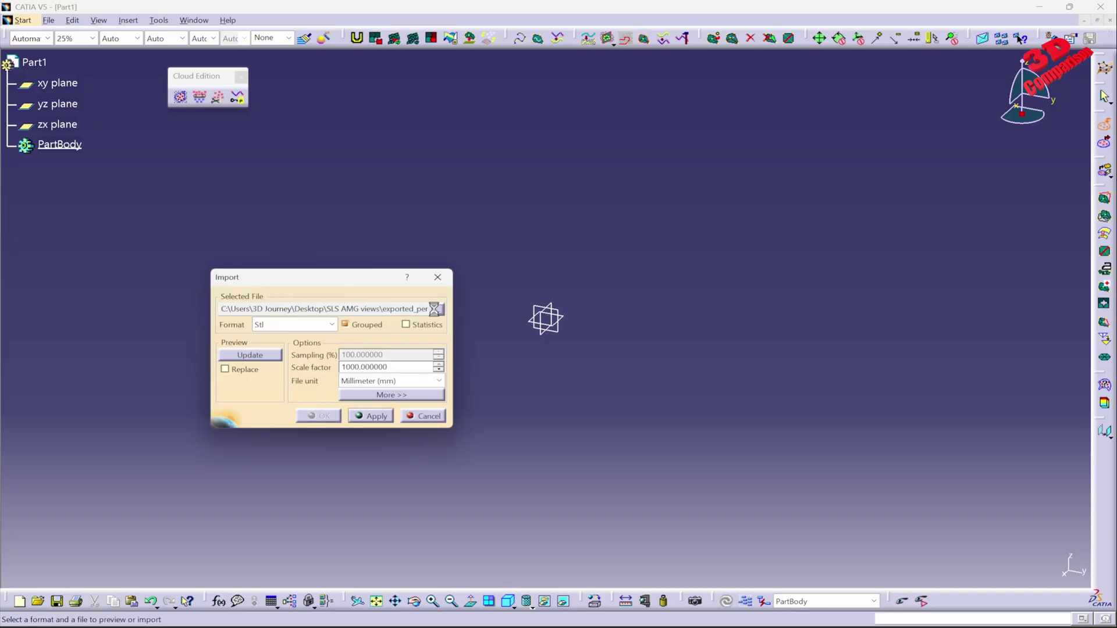
pyautogui.click(274, 234)
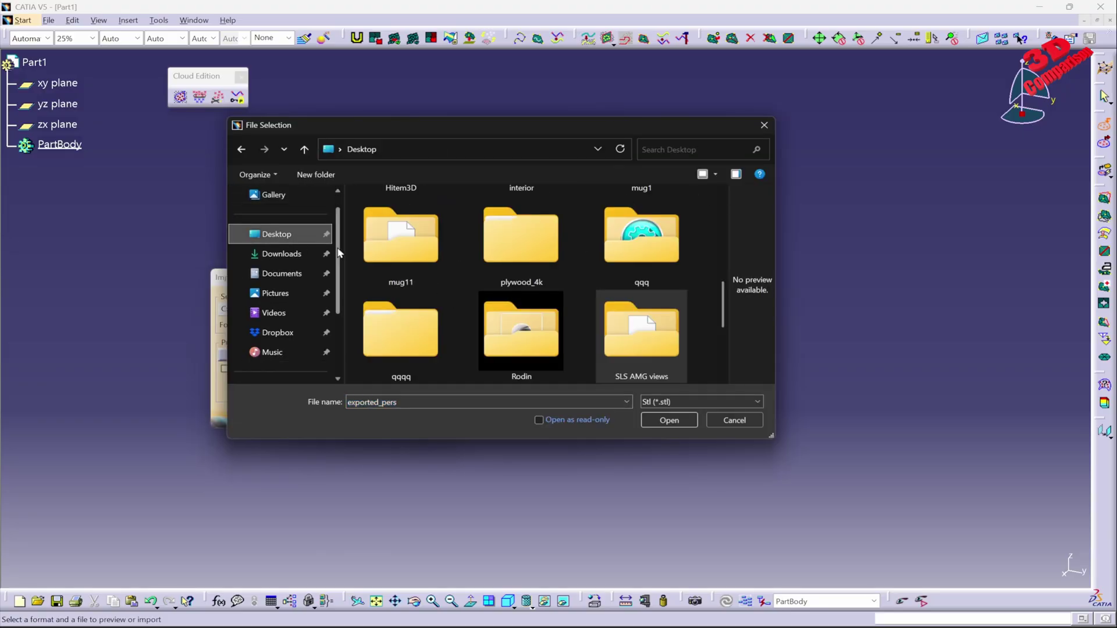
pyautogui.doubleClick(469, 402)
pyautogui.write('ba')
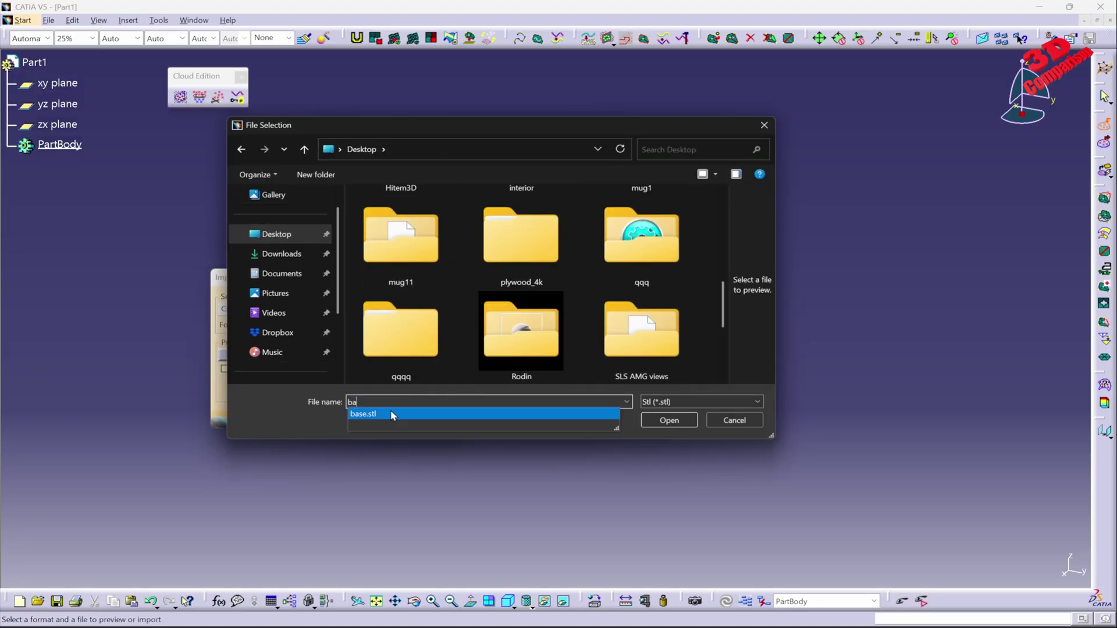
pyautogui.click(392, 415)
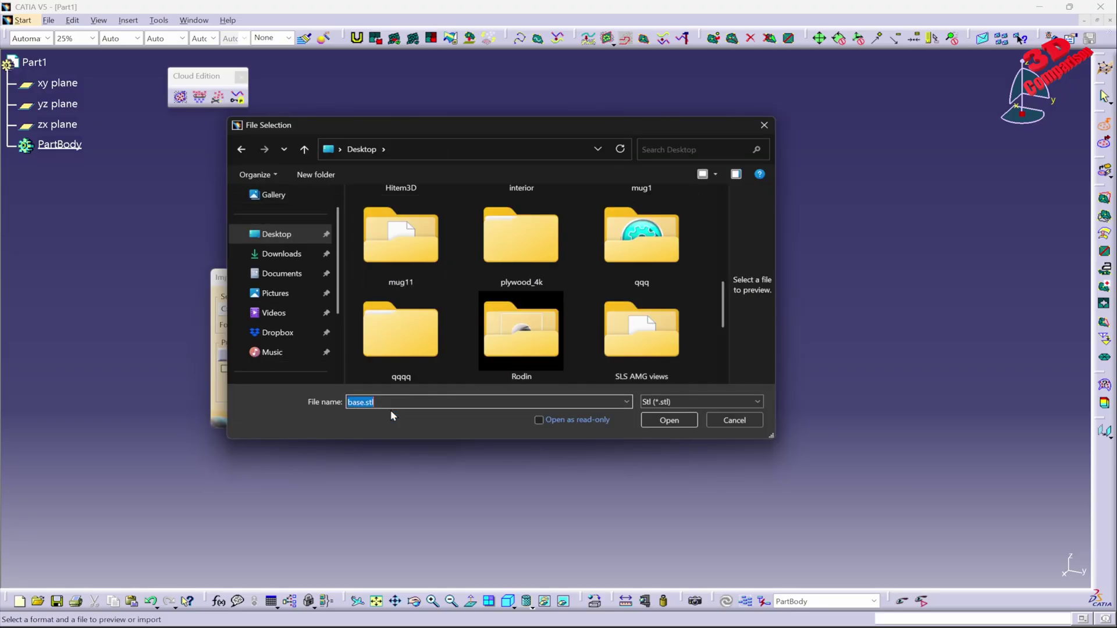
pyautogui.click(675, 425)
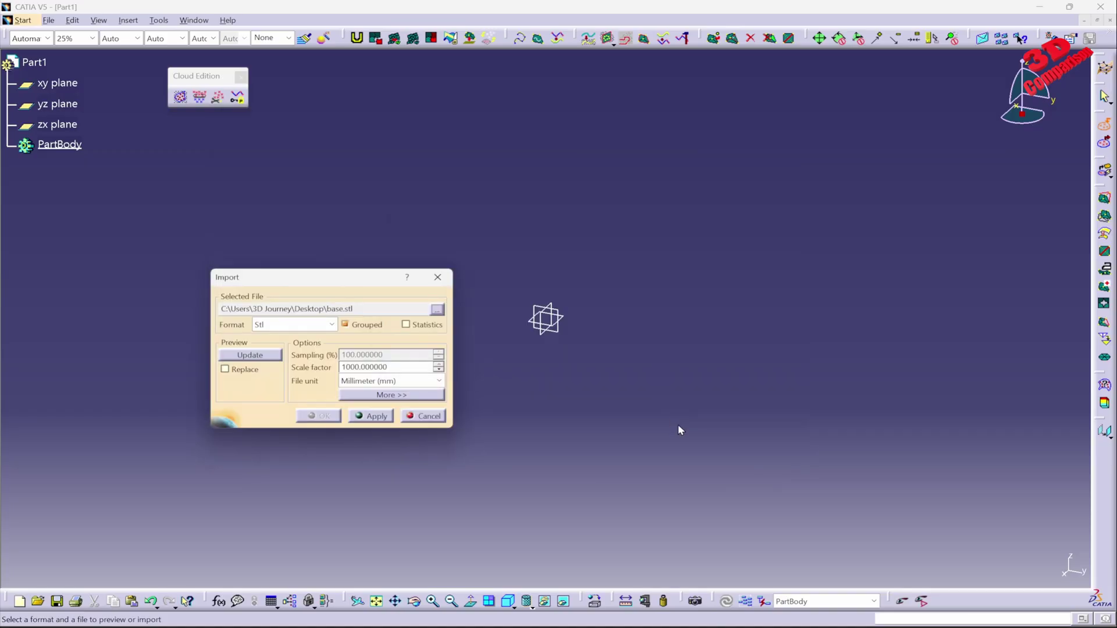
# Step: Import the R2-D2 mesh with scale factor 1
pyautogui.doubleClick(415, 367)
pyautogui.write('1')
pyautogui.click(372, 417)
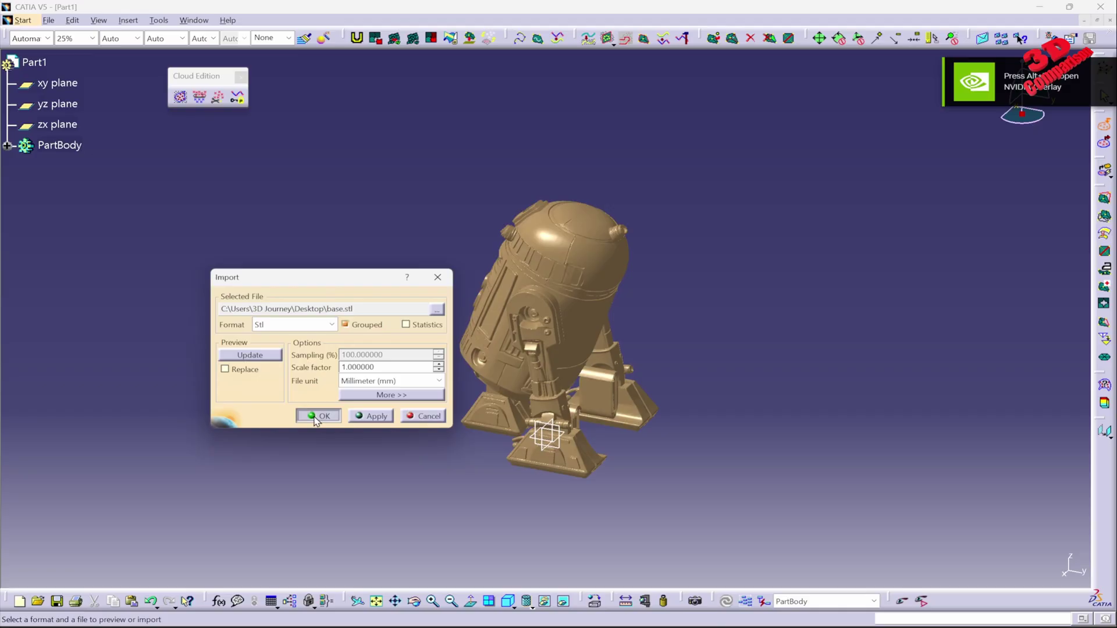
pyautogui.click(314, 417)
pyautogui.moveTo(396, 431); pyautogui.dragTo(512, 460, button='middle')
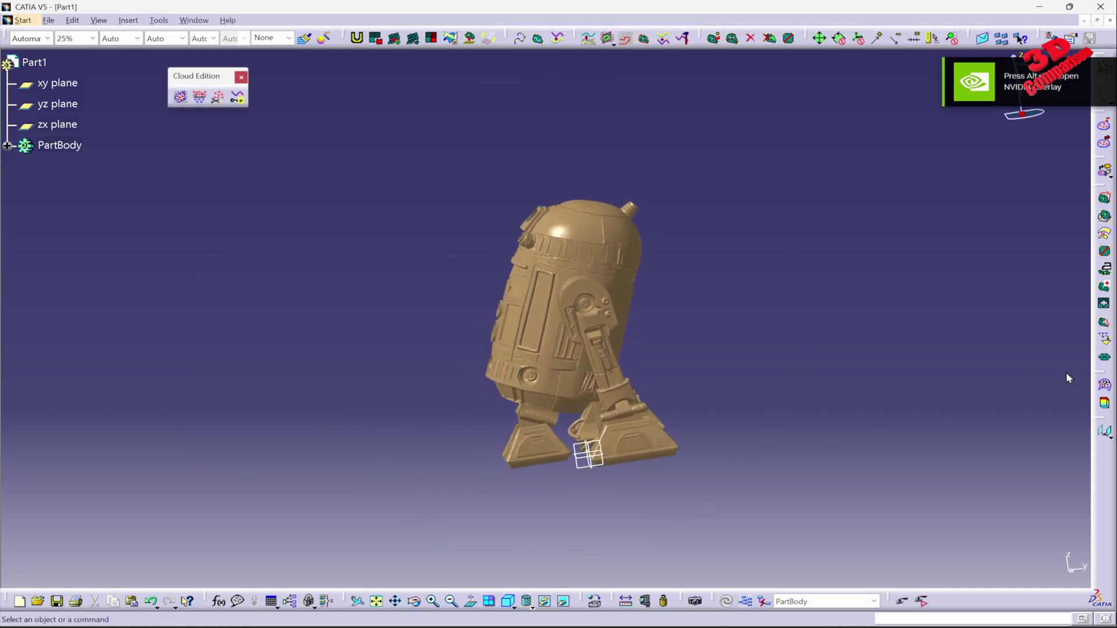
# Step: Check the mesh statistics (1.219 × 1.215 × 1.876 mm) and delete the too-small mesh
pyautogui.click(1104, 385)
pyautogui.moveTo(602, 300); pyautogui.dragTo(652, 466, button='middle')
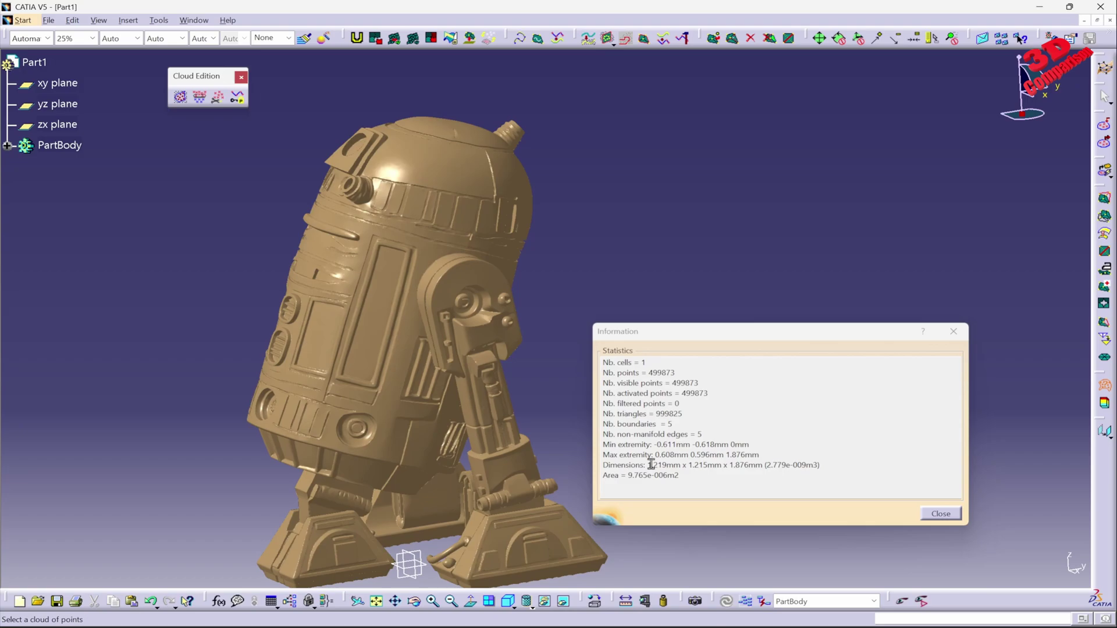
pyautogui.moveTo(652, 465); pyautogui.dragTo(754, 461)
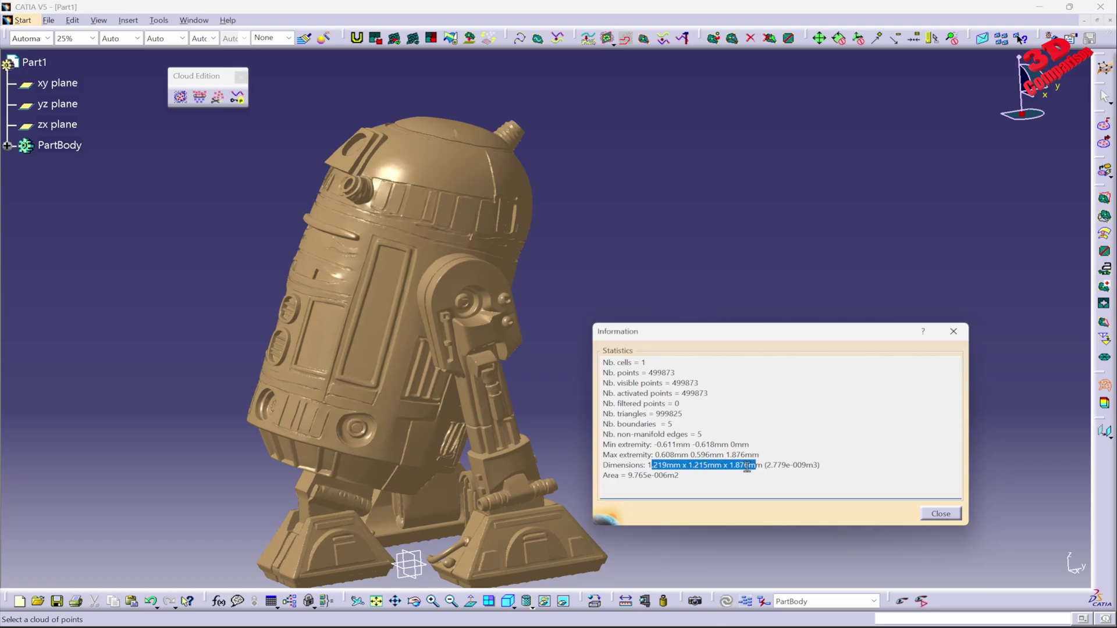
pyautogui.click(930, 512)
pyautogui.click(484, 313)
pyautogui.press('Delete')
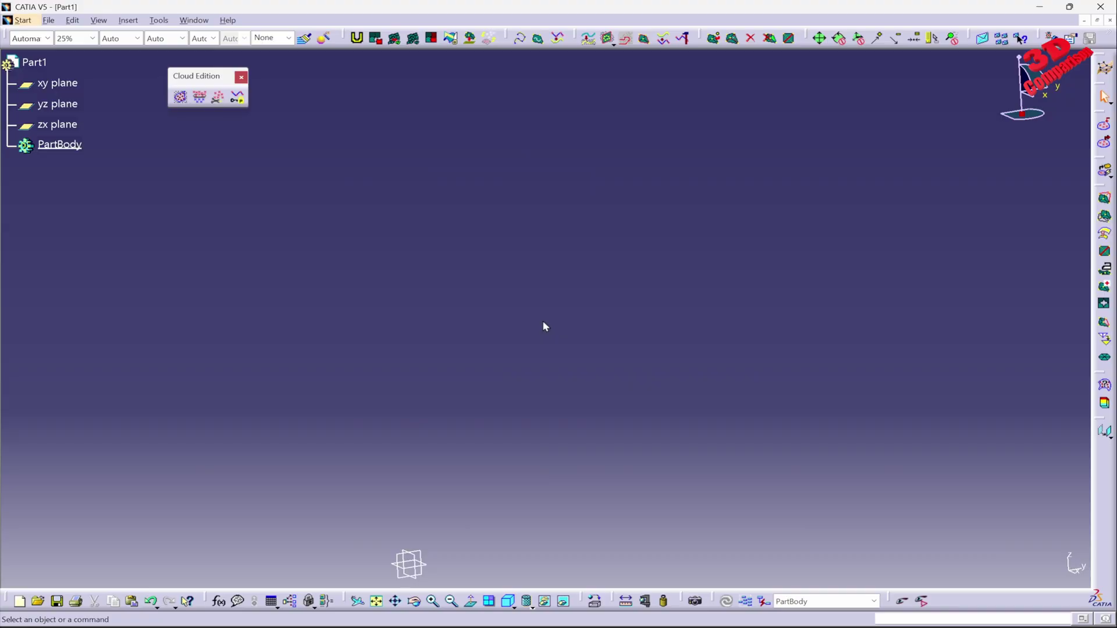
pyautogui.click(1104, 124)
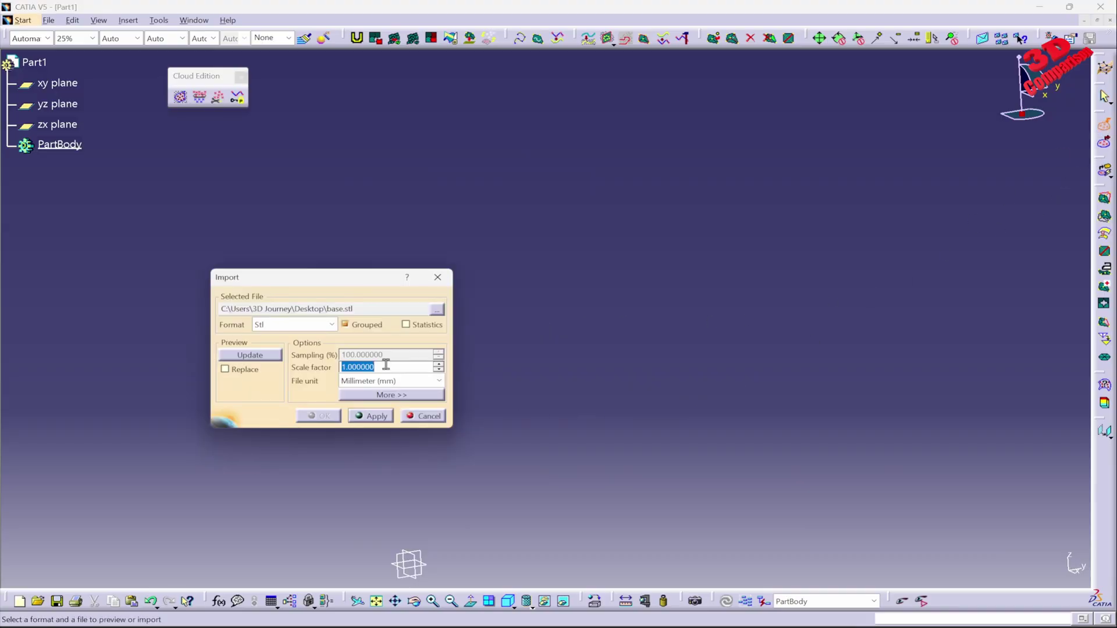
pyautogui.write('1')
pyautogui.click(368, 380)
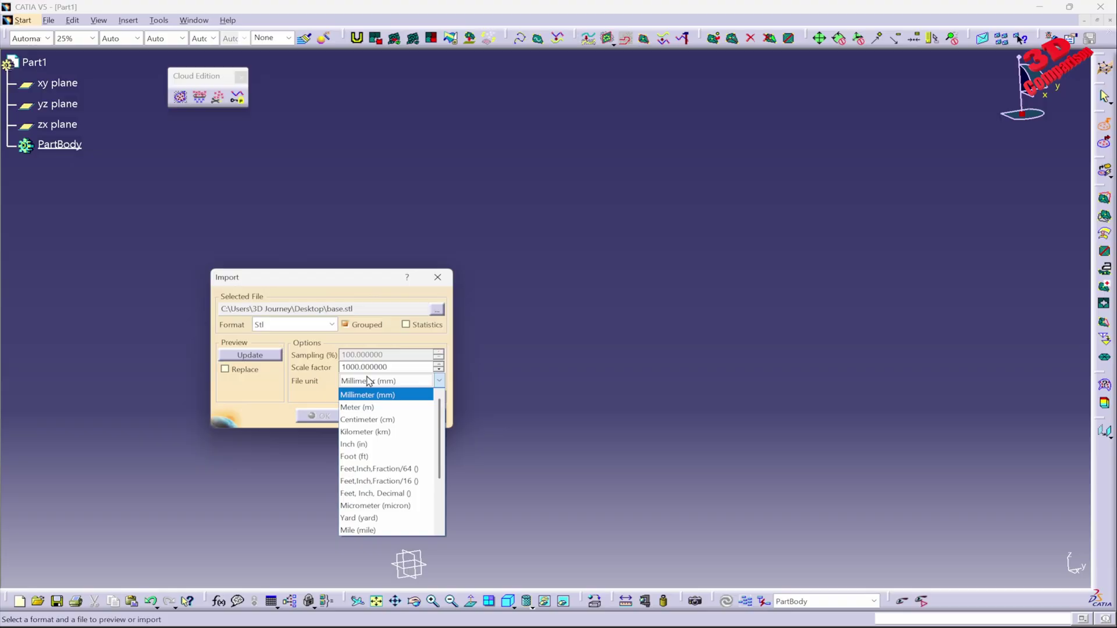
pyautogui.click(388, 395)
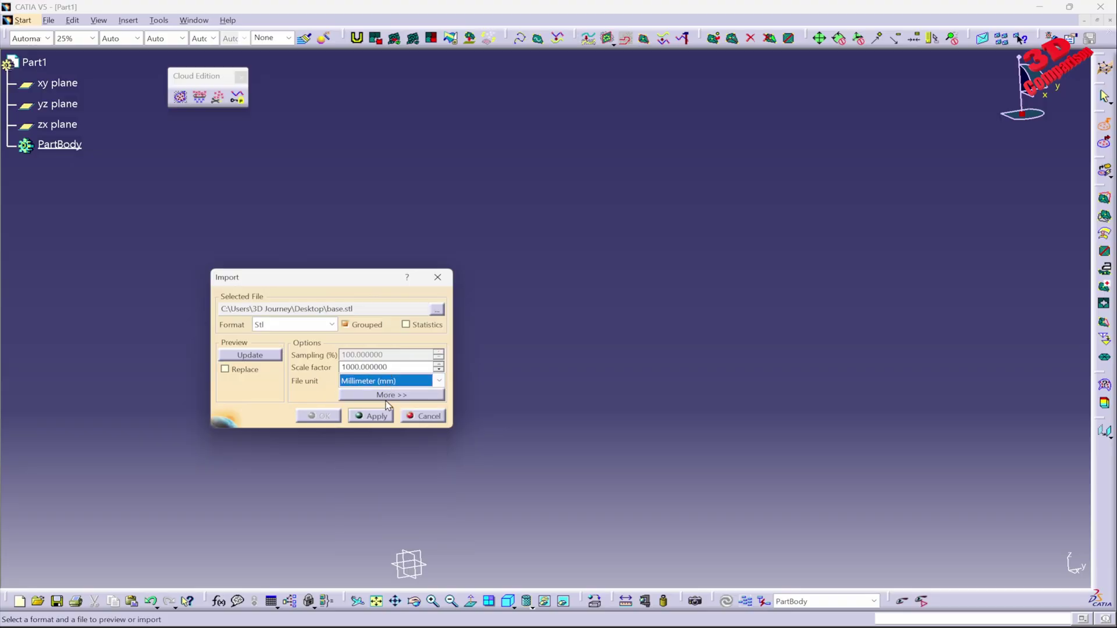
pyautogui.click(373, 417)
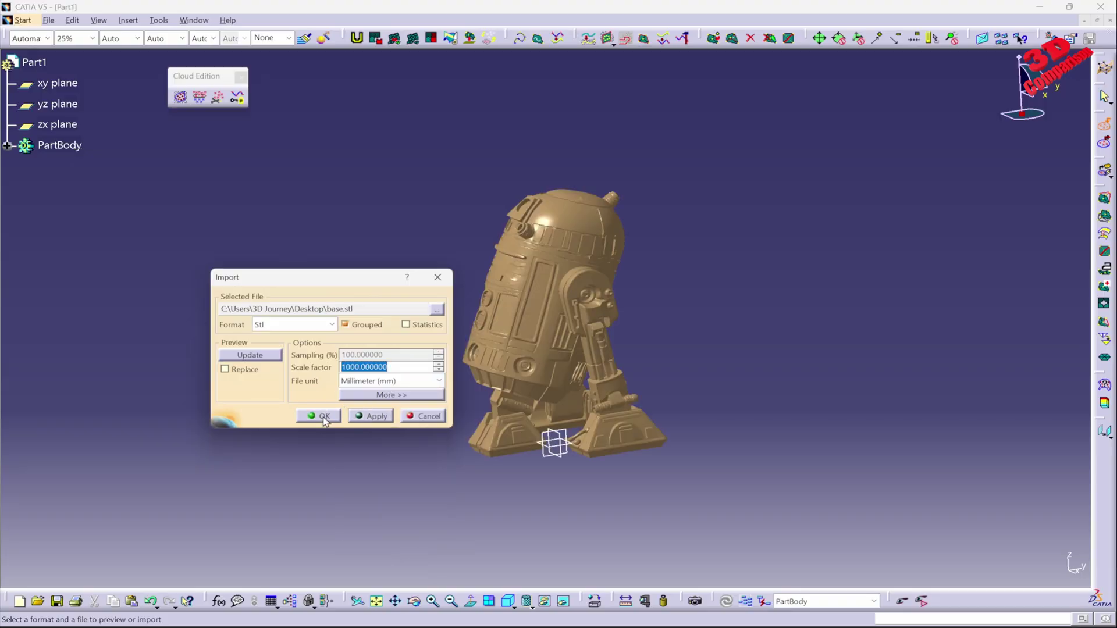
pyautogui.click(324, 416)
pyautogui.moveTo(558, 379); pyautogui.dragTo(510, 330, button='middle')
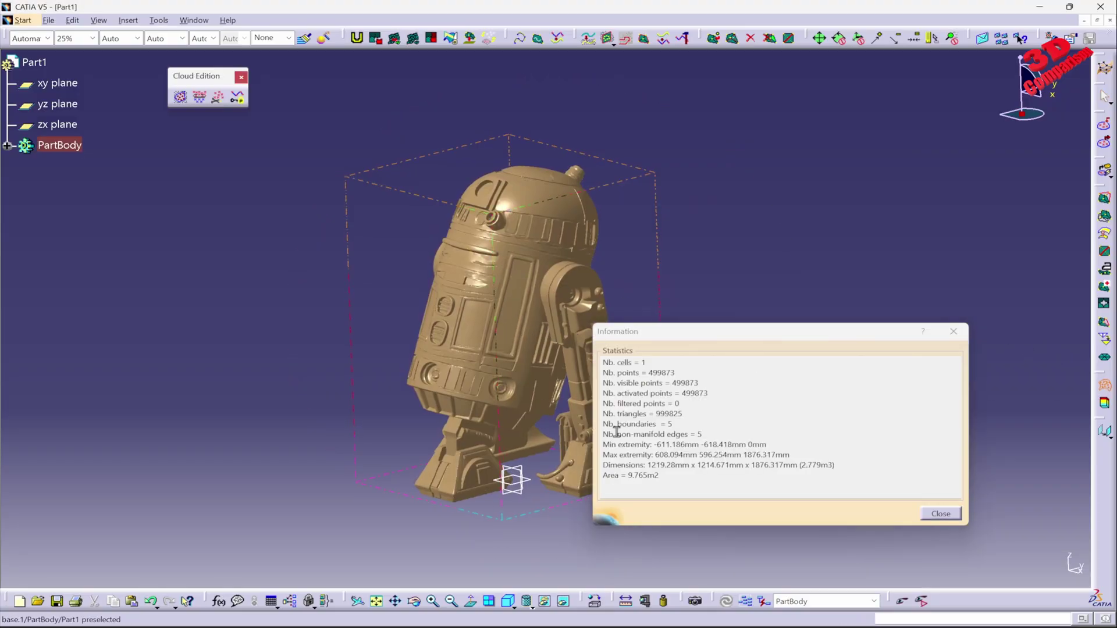
pyautogui.moveTo(658, 468); pyautogui.dragTo(815, 469)
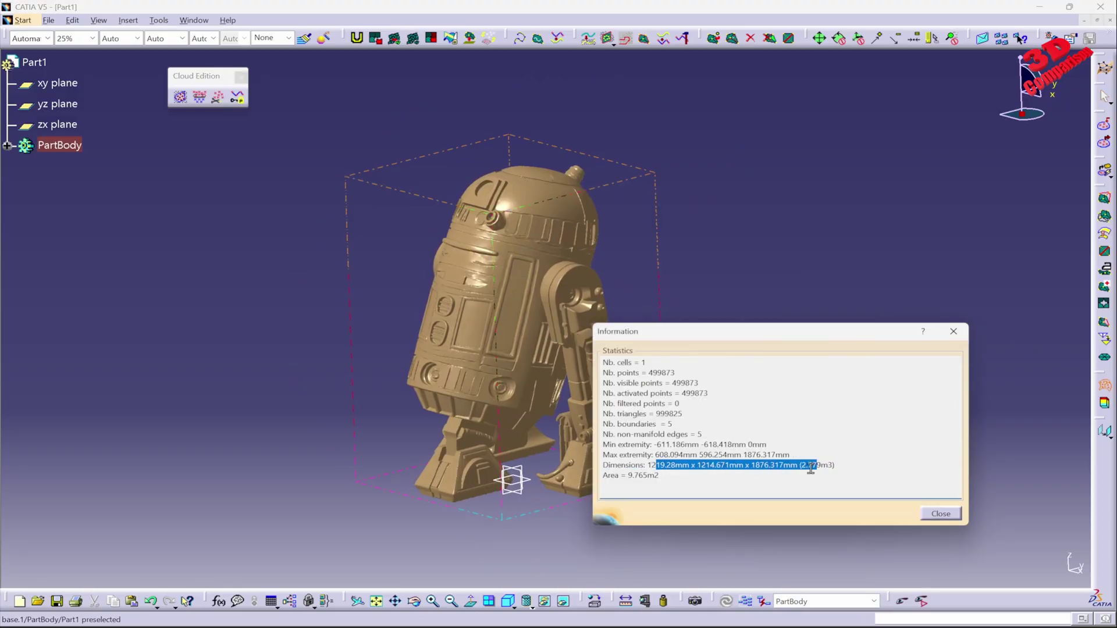
pyautogui.moveTo(581, 375); pyautogui.dragTo(596, 405, button='middle')
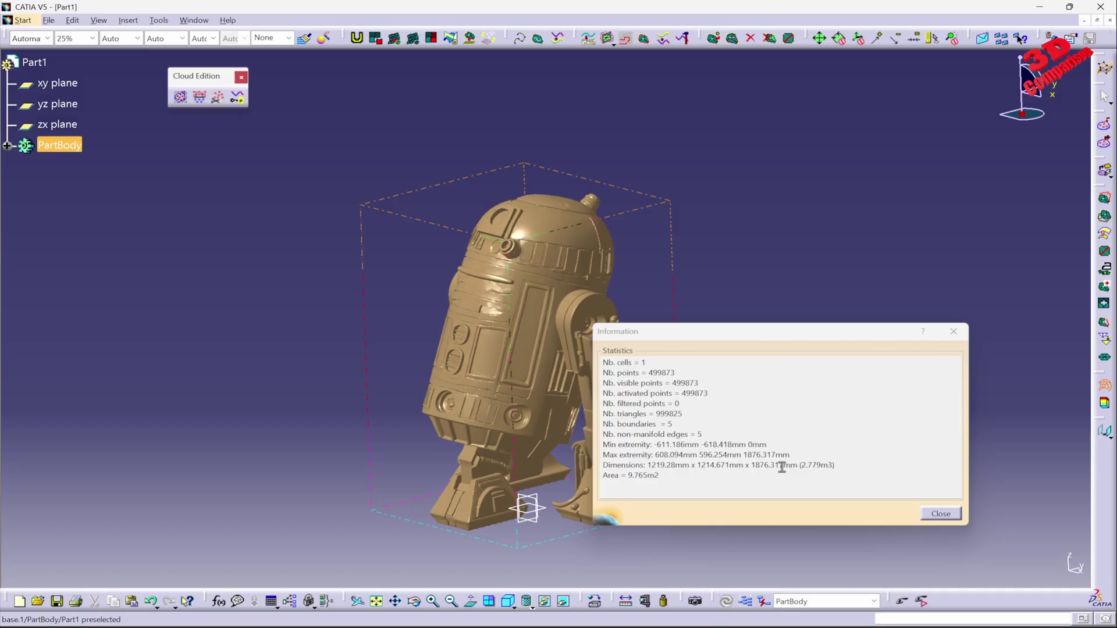
pyautogui.click(755, 469)
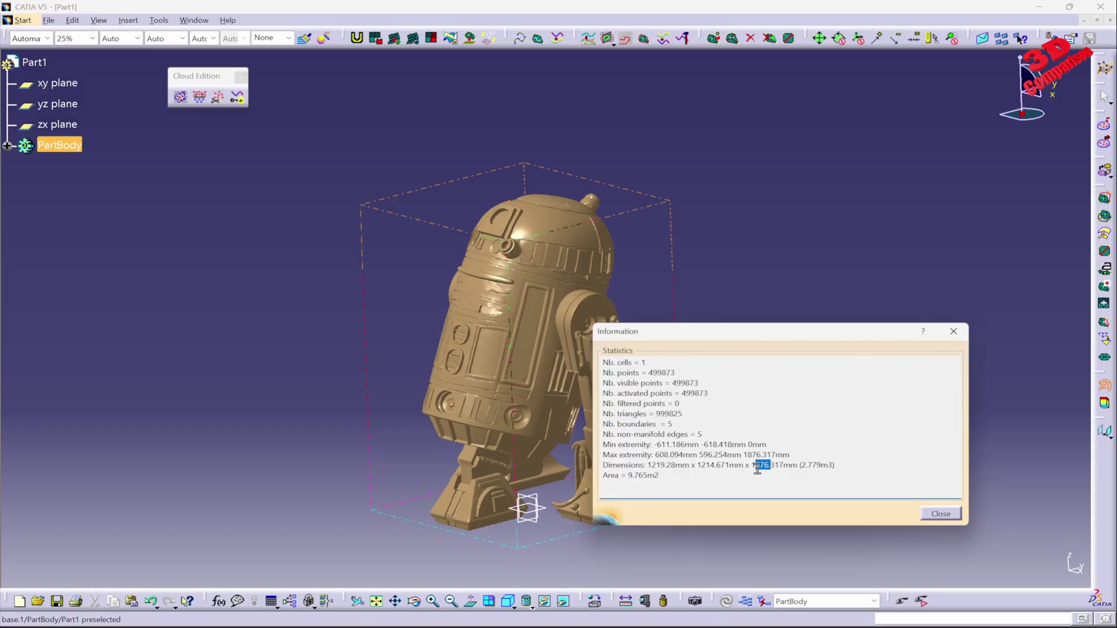
pyautogui.moveTo(552, 374)
pyautogui.mouseDown(button='middle')
pyautogui.moveTo(460, 354)
pyautogui.moveTo(501, 336)
pyautogui.moveTo(431, 317)
pyautogui.moveTo(555, 375)
pyautogui.mouseUp(button='middle')
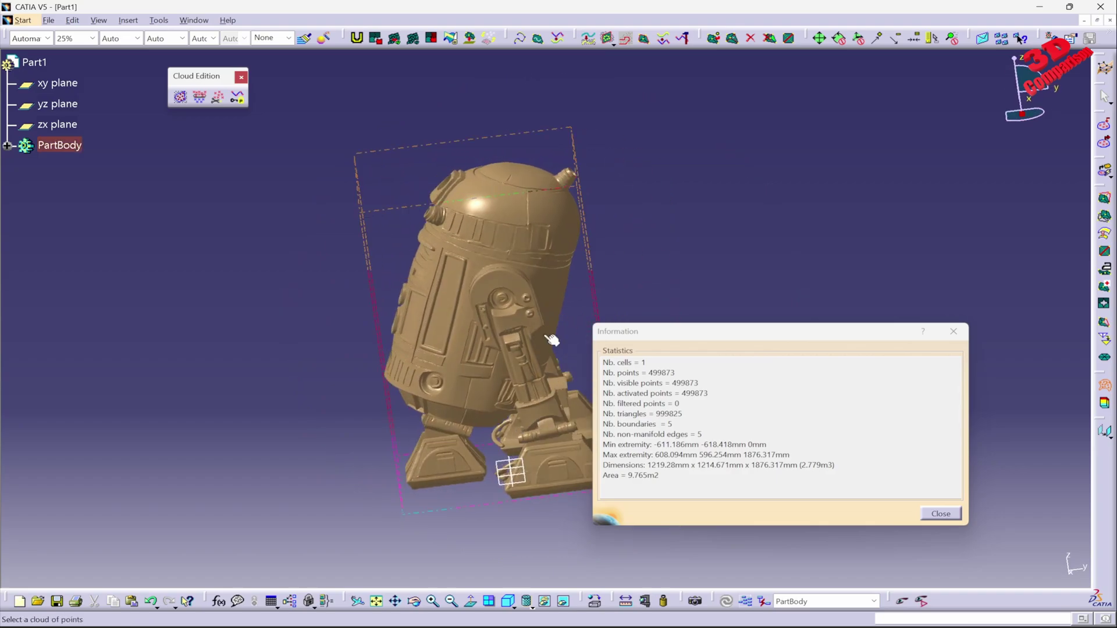
pyautogui.click(940, 513)
pyautogui.moveTo(943, 509); pyautogui.dragTo(607, 350, button='middle')
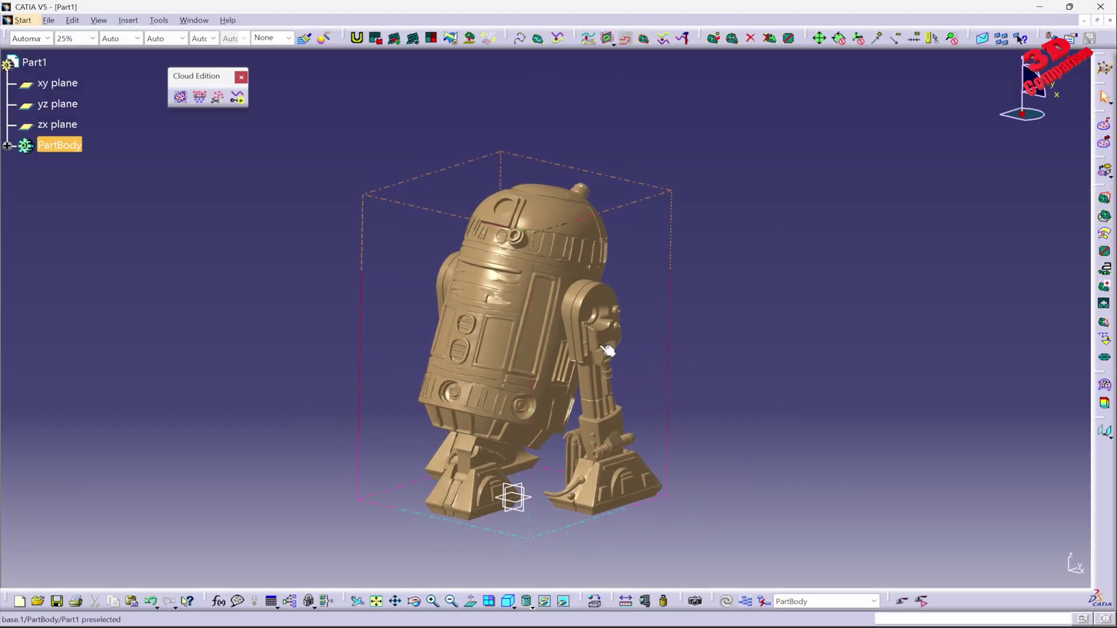
# Step: Analyze the R2-D2 mesh in Mesh Cleaner and remove its 5 non-manifold edges
pyautogui.click(1104, 286)
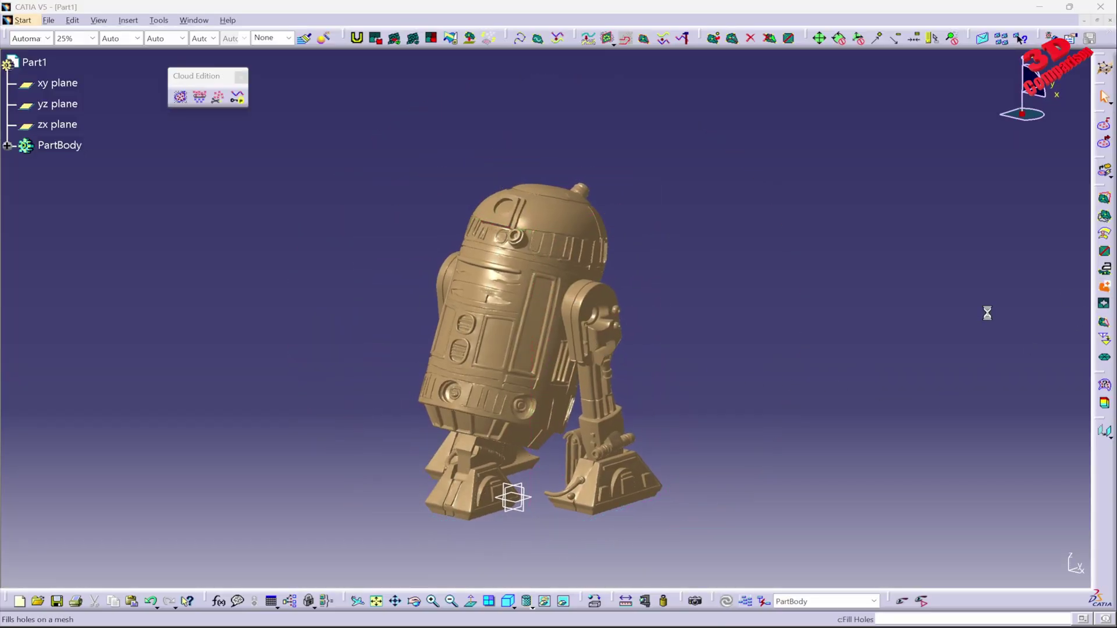
pyautogui.click(504, 359)
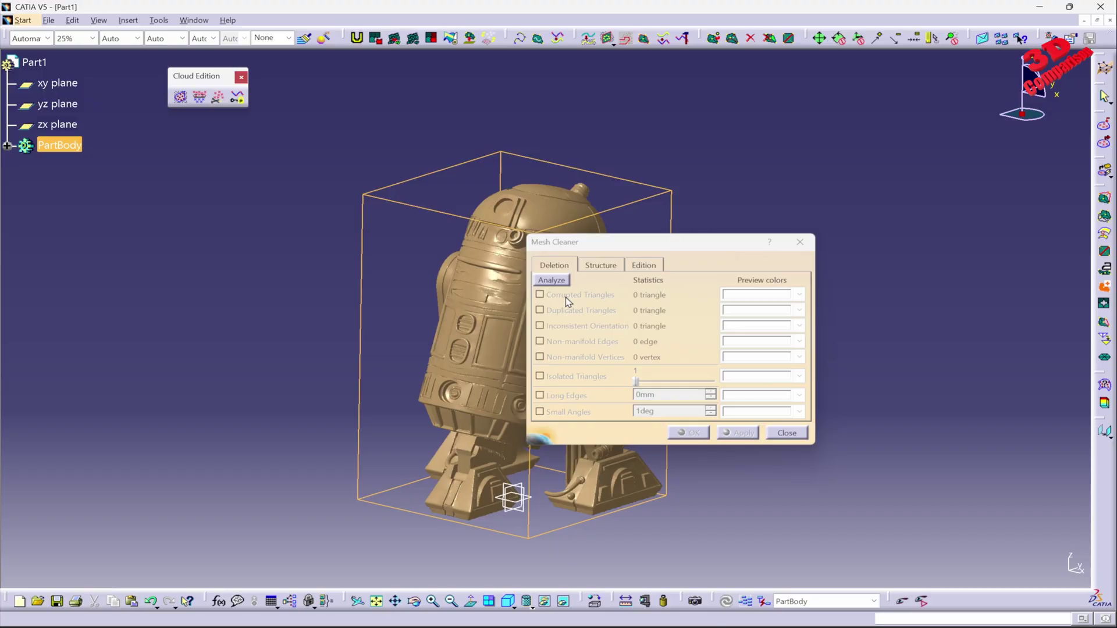
pyautogui.click(554, 281)
pyautogui.moveTo(457, 337); pyautogui.dragTo(489, 270, button='middle')
pyautogui.moveTo(626, 250); pyautogui.dragTo(732, 267)
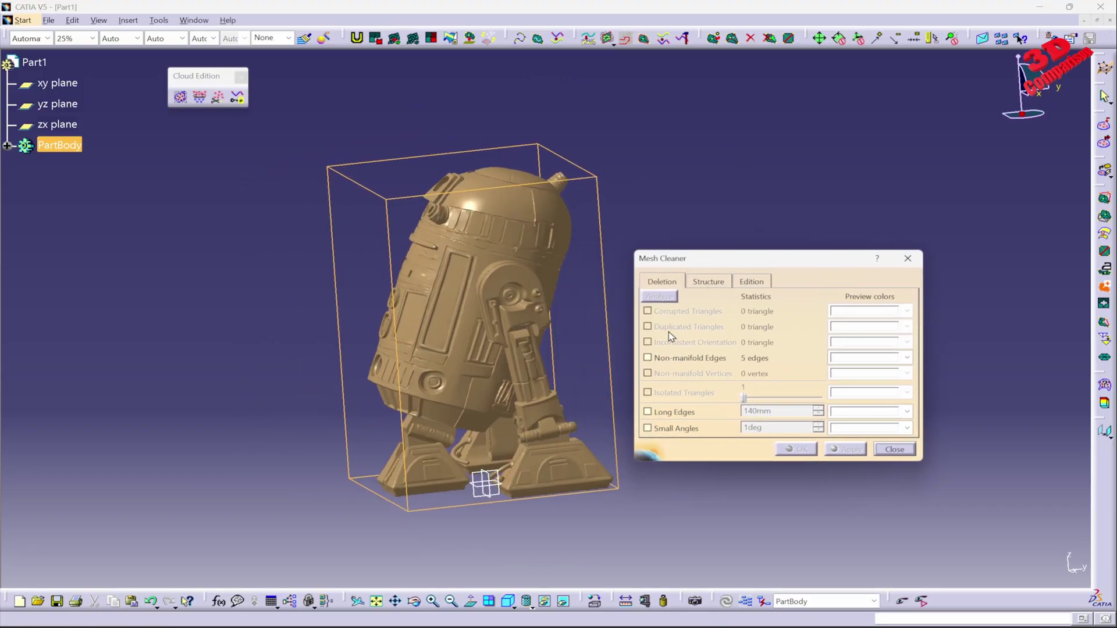
pyautogui.click(689, 359)
pyautogui.moveTo(518, 469); pyautogui.dragTo(516, 334, button='middle')
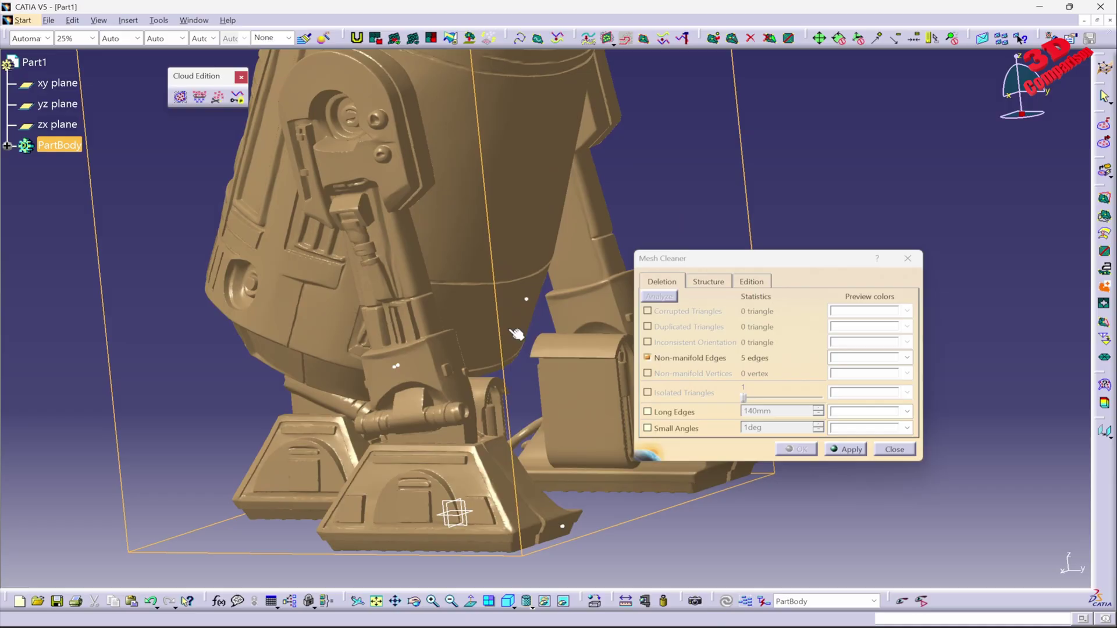
pyautogui.click(844, 449)
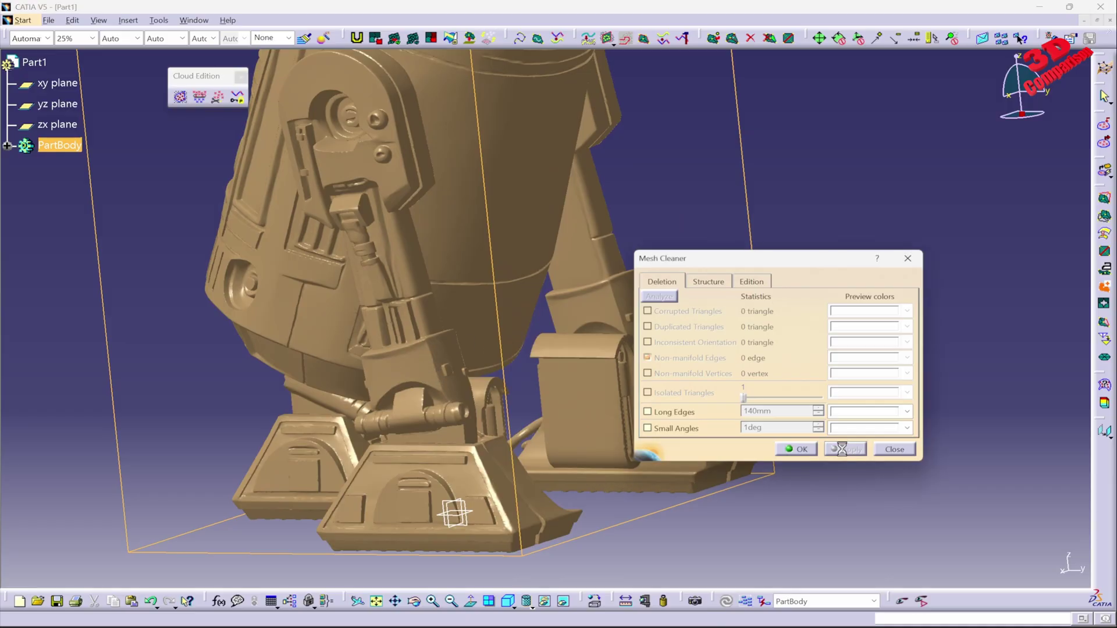
# Step: Confirm with Split in Connected Zones that the mesh is one zone, then select base.1
pyautogui.click(712, 282)
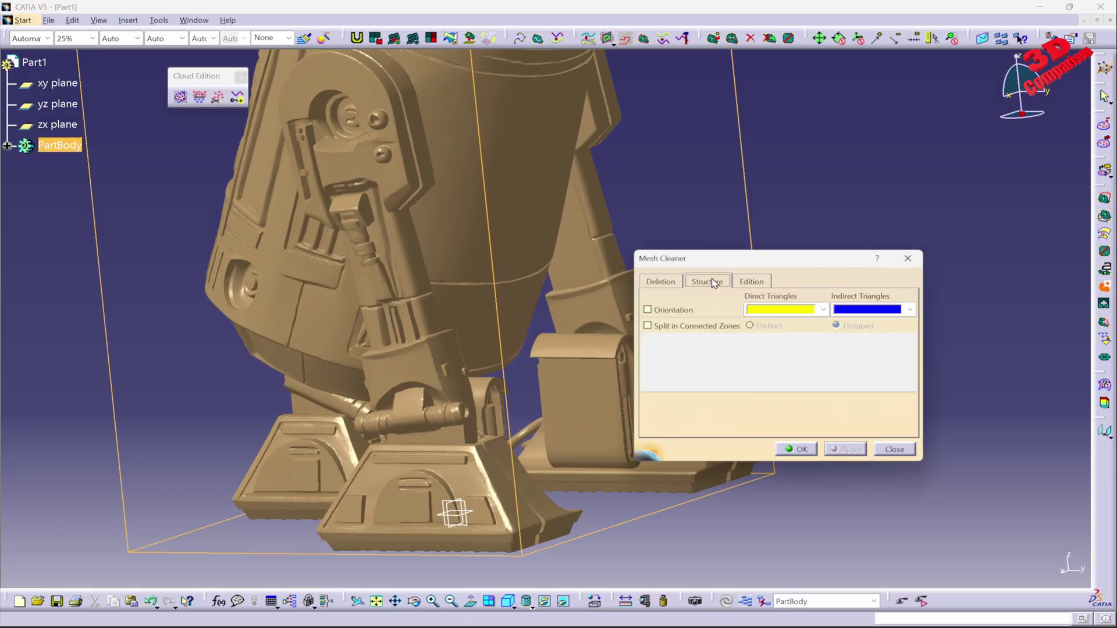
pyautogui.click(699, 330)
pyautogui.click(700, 331)
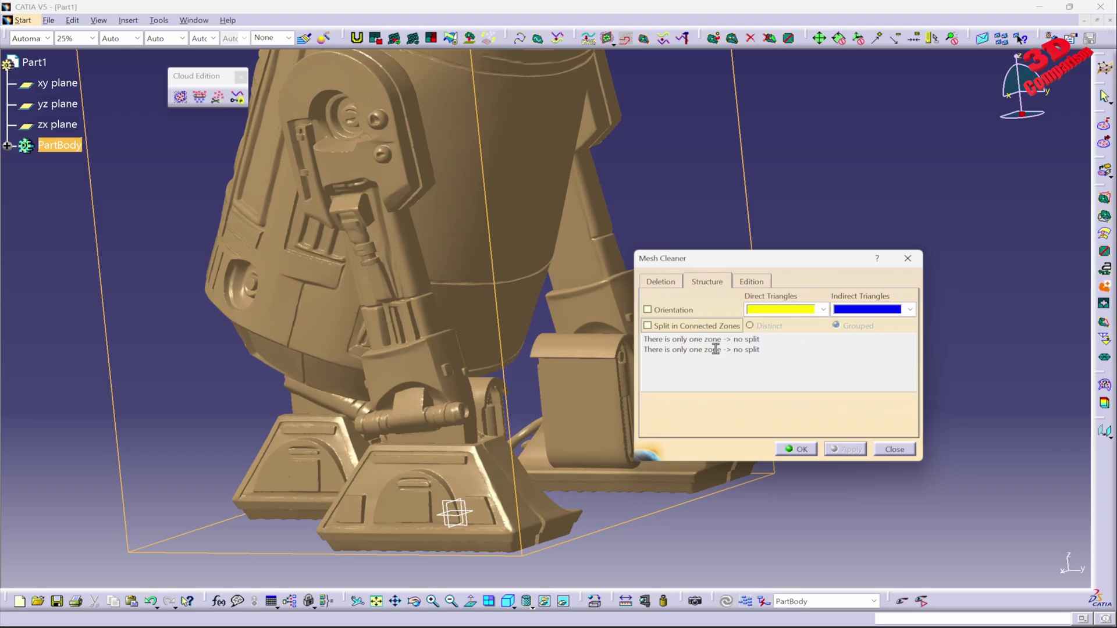
pyautogui.keyDown('ctrl'); pyautogui.moveTo(431, 324); pyautogui.dragTo(672, 409, button='middle'); pyautogui.keyUp('ctrl')
pyautogui.click(805, 453)
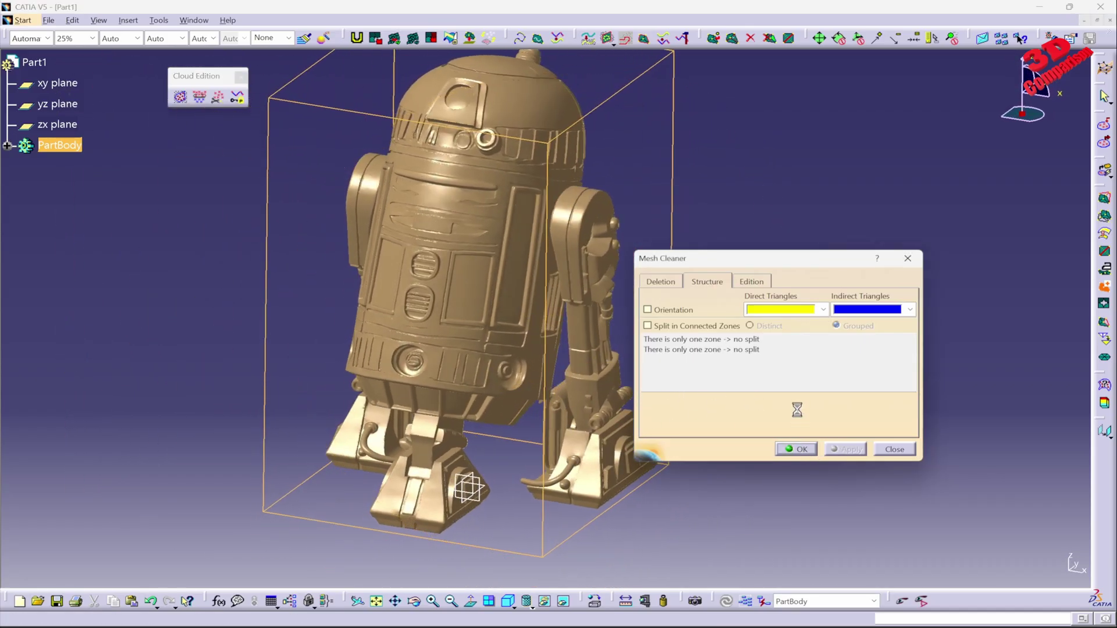
pyautogui.click(8, 146)
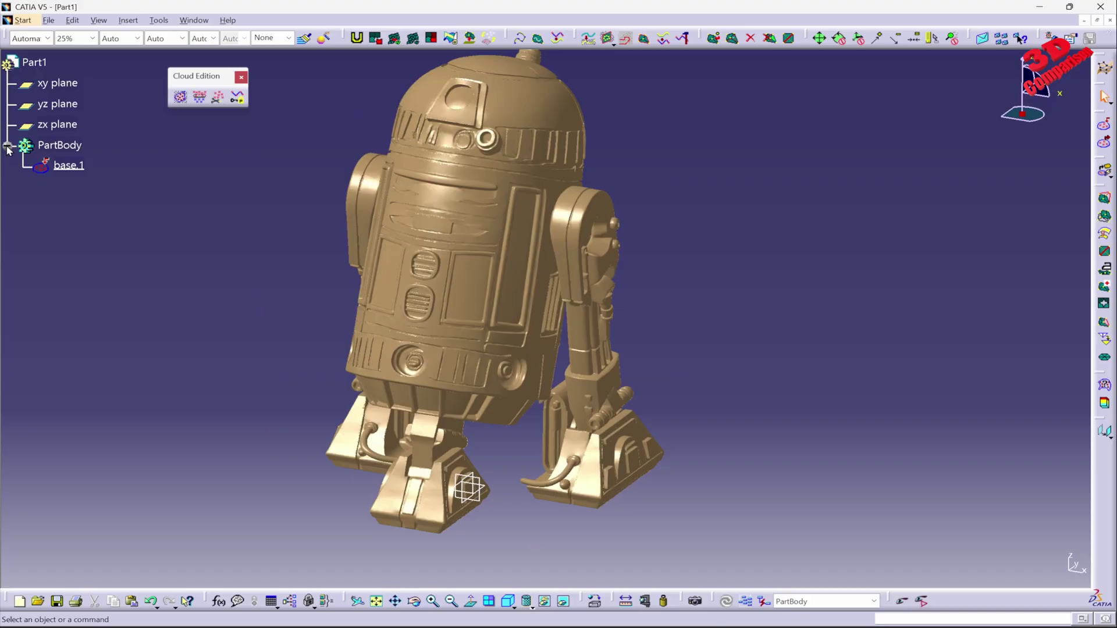
pyautogui.click(68, 165)
# Step: Switch to the Quick Surface Reconstruction workbench
pyautogui.moveTo(495, 303); pyautogui.dragTo(527, 310, button='middle')
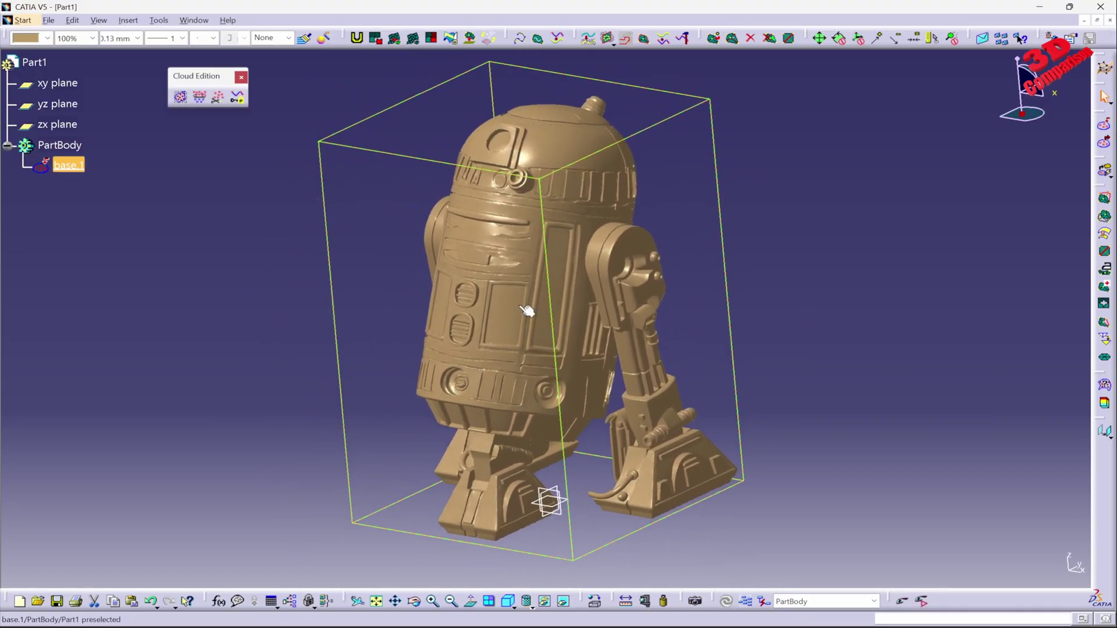
pyautogui.moveTo(665, 307); pyautogui.dragTo(547, 309, button='middle')
pyautogui.click(29, 22)
pyautogui.moveTo(64, 90)
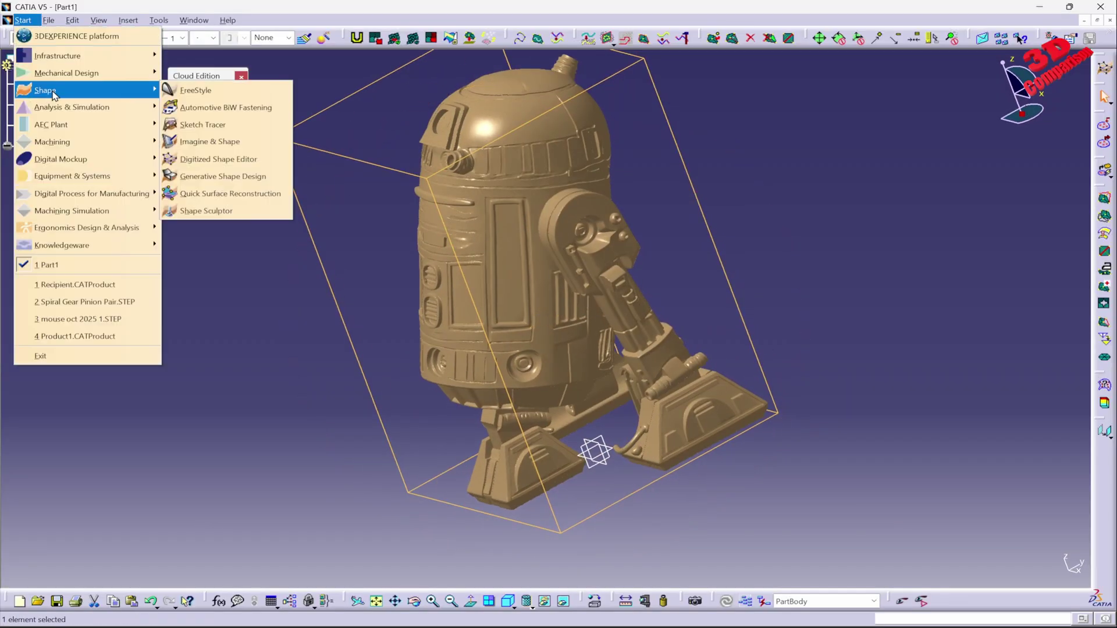
pyautogui.click(227, 194)
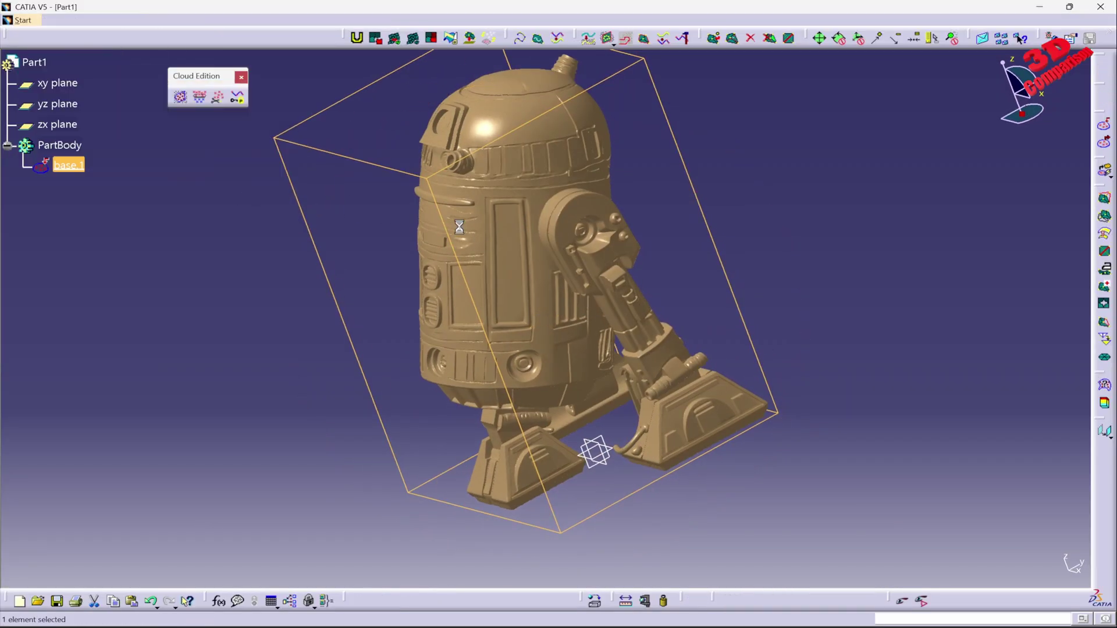
pyautogui.moveTo(596, 264); pyautogui.dragTo(605, 331, button='middle')
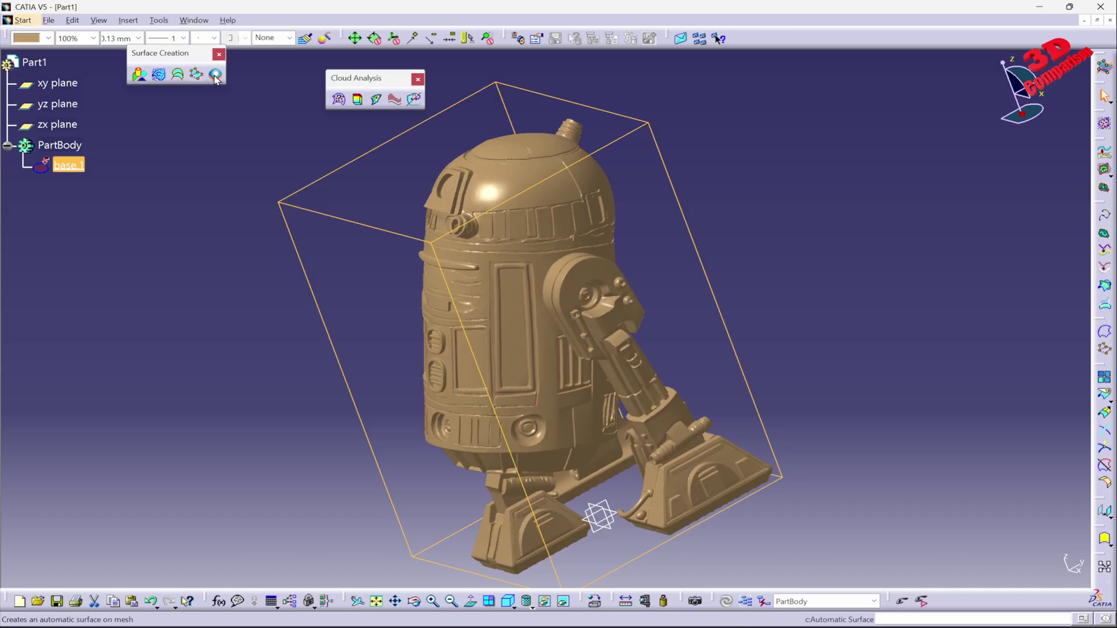
# Step: Set up an Automatic Surface on base.1 with 0.5mm mean surface deviation
pyautogui.click(215, 76)
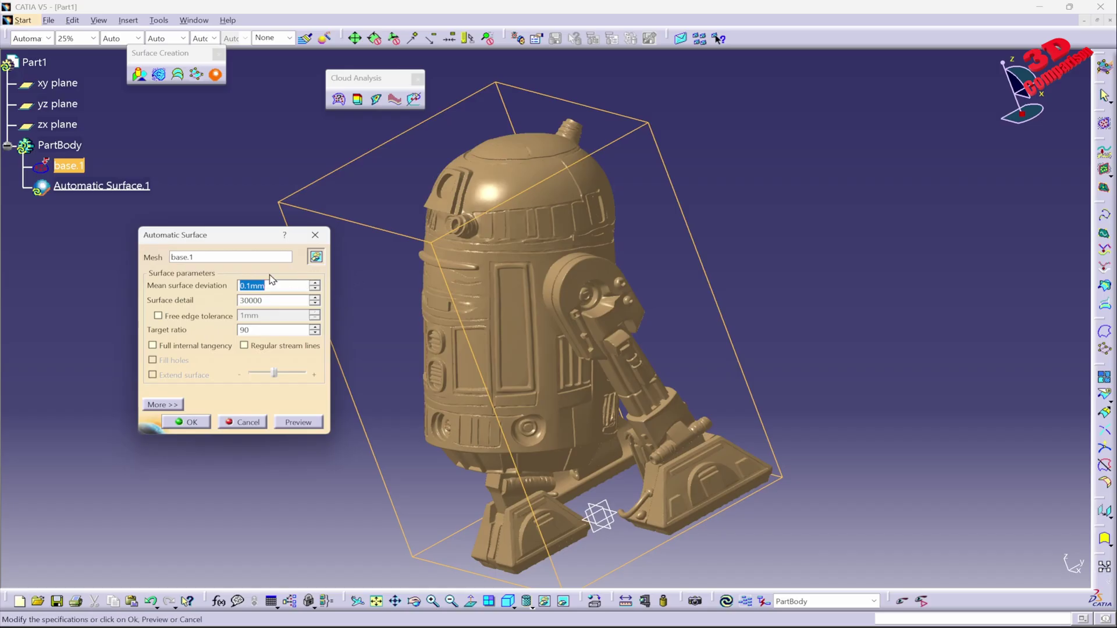
pyautogui.write('0.5')
pyautogui.press('Tab')
pyautogui.moveTo(250, 235); pyautogui.dragTo(910, 80)
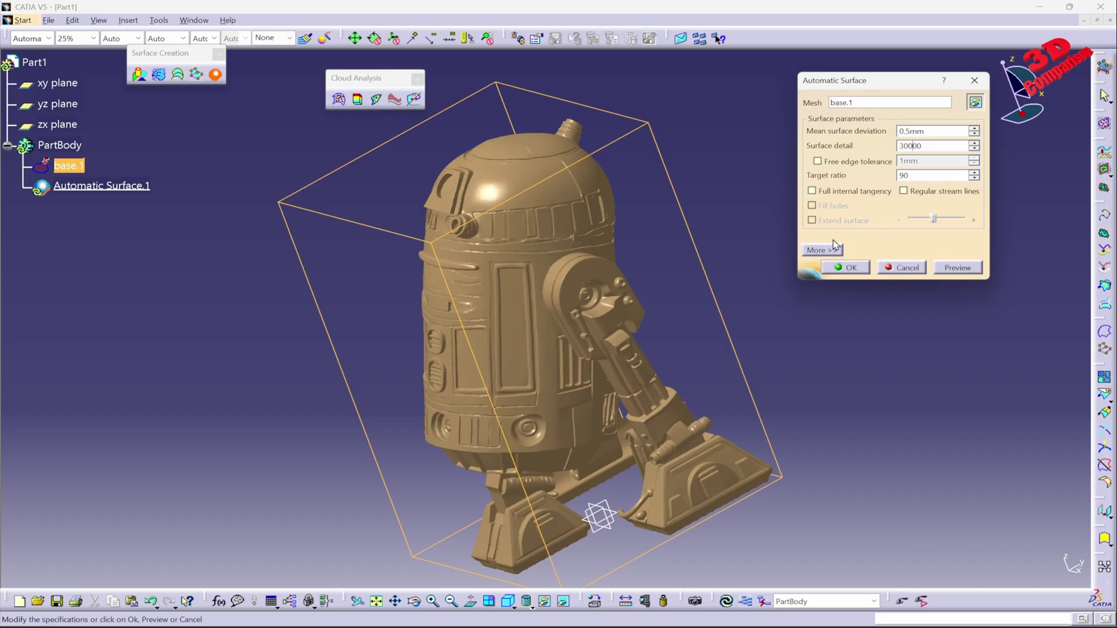
# Step: Preview the automatic surface with advanced options shown, triggering the target ratio 90 warning
pyautogui.click(827, 250)
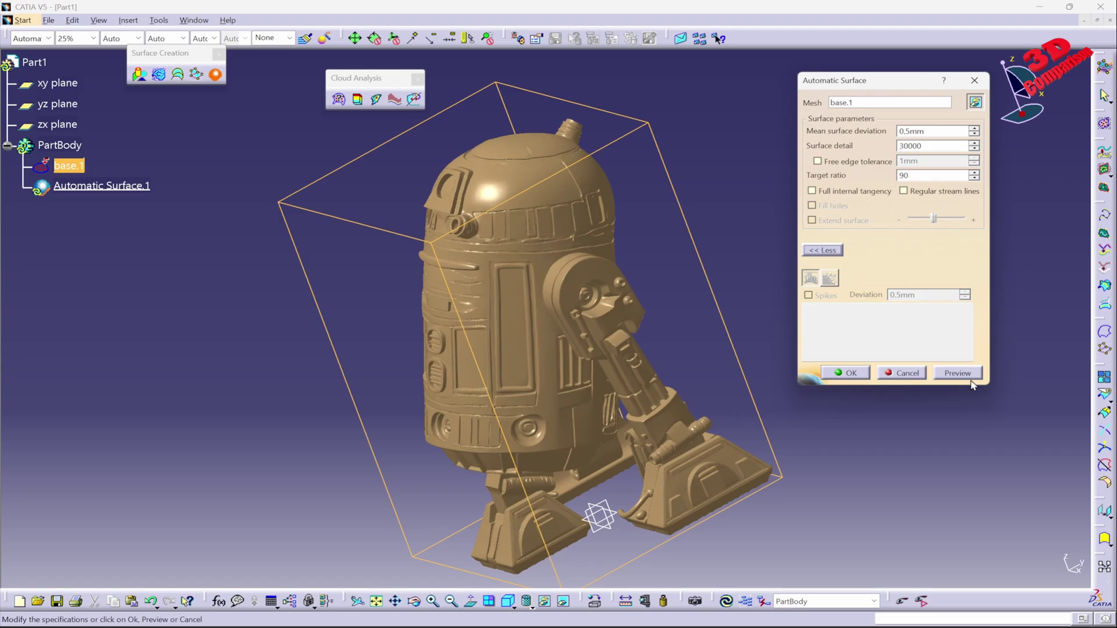
pyautogui.click(966, 375)
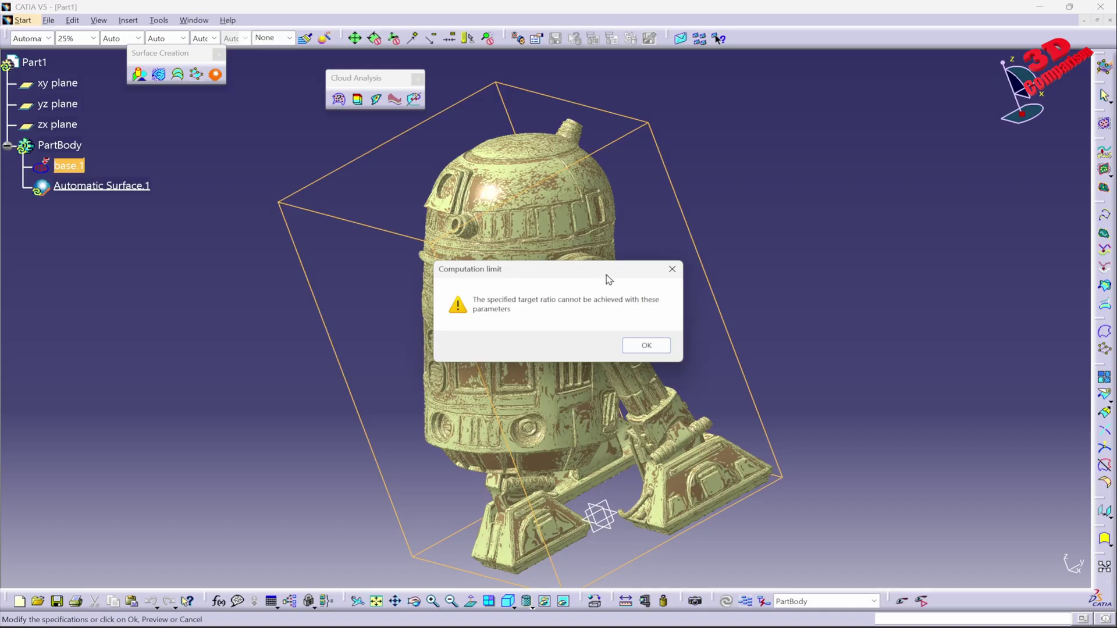
# Step: Dismiss the warning, review the 25838-face, 0.3134 mm deviation result, and accept the surface
pyautogui.moveTo(609, 280); pyautogui.dragTo(908, 153)
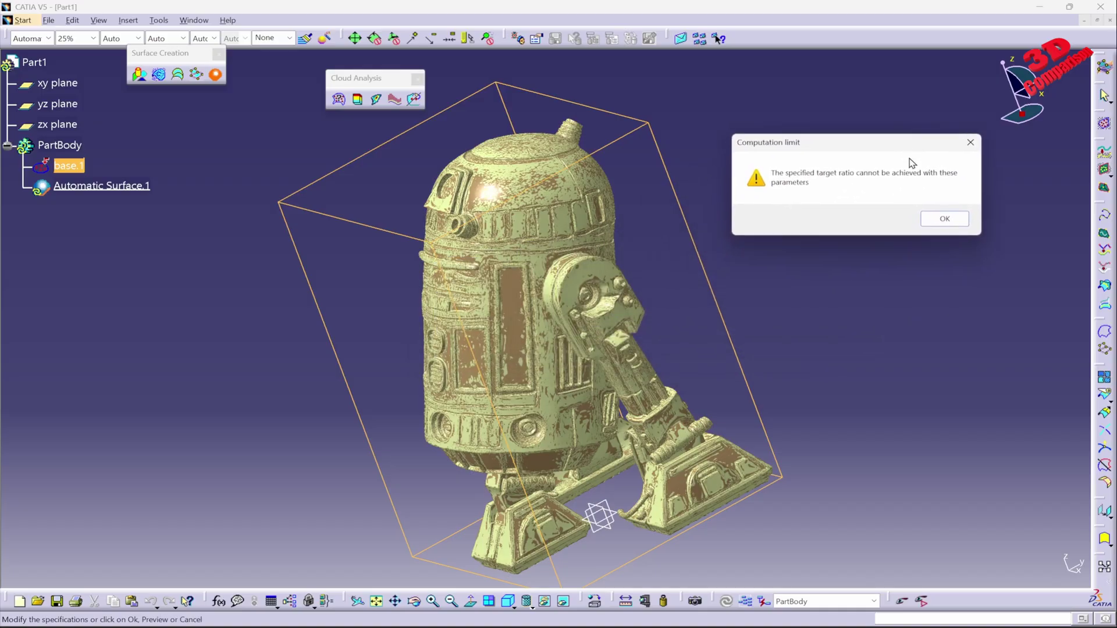
pyautogui.click(946, 219)
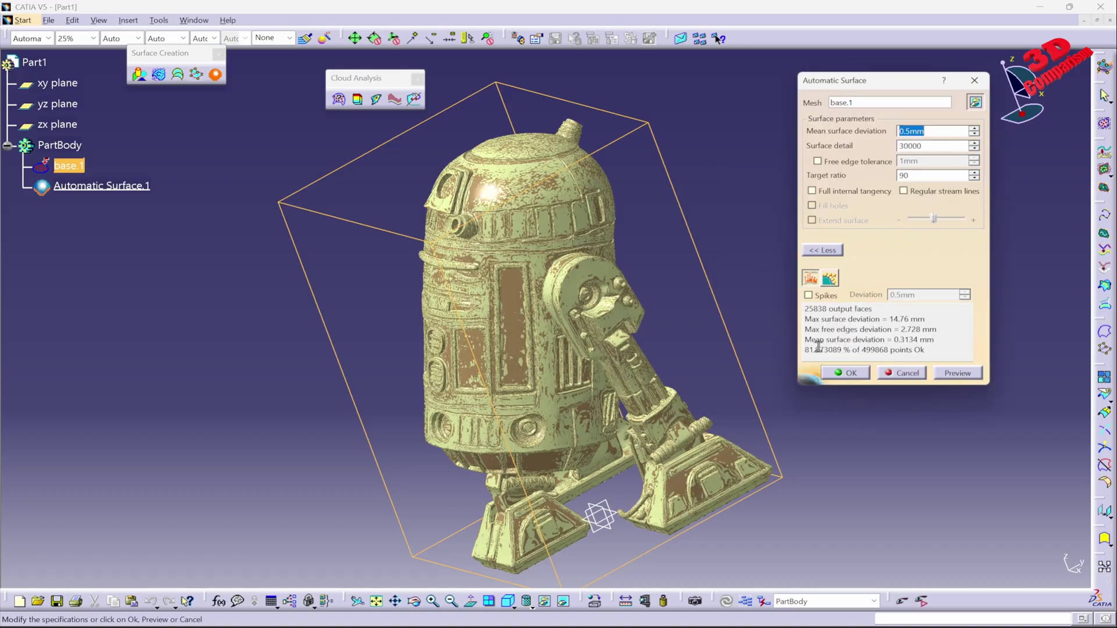
pyautogui.moveTo(566, 331); pyautogui.dragTo(669, 346, button='middle')
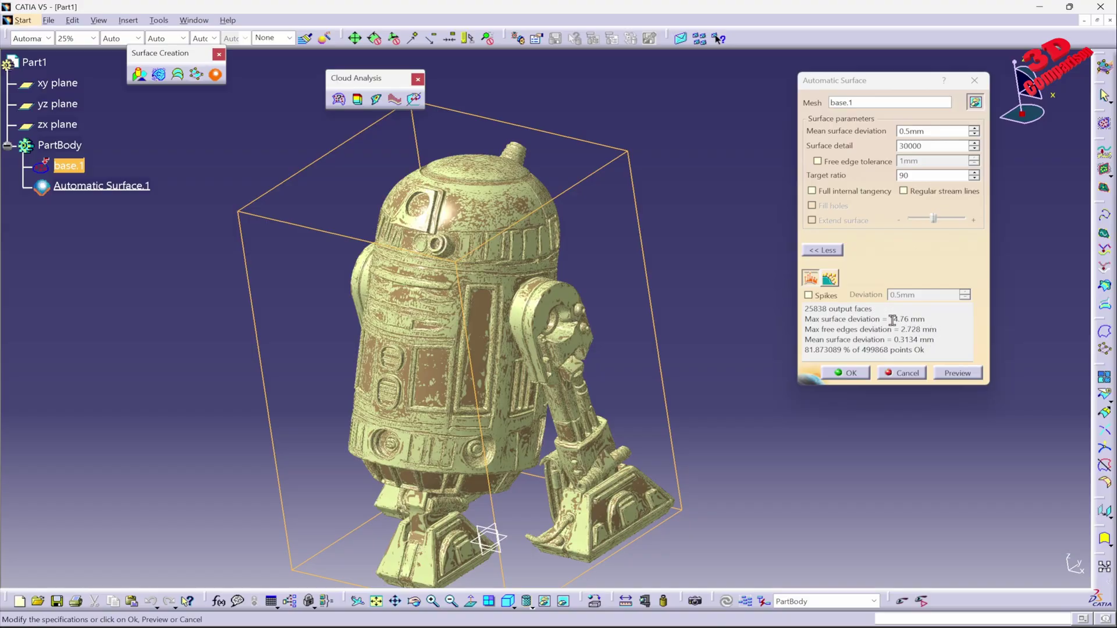
pyautogui.moveTo(736, 486); pyautogui.dragTo(669, 344, button='middle')
pyautogui.click(863, 378)
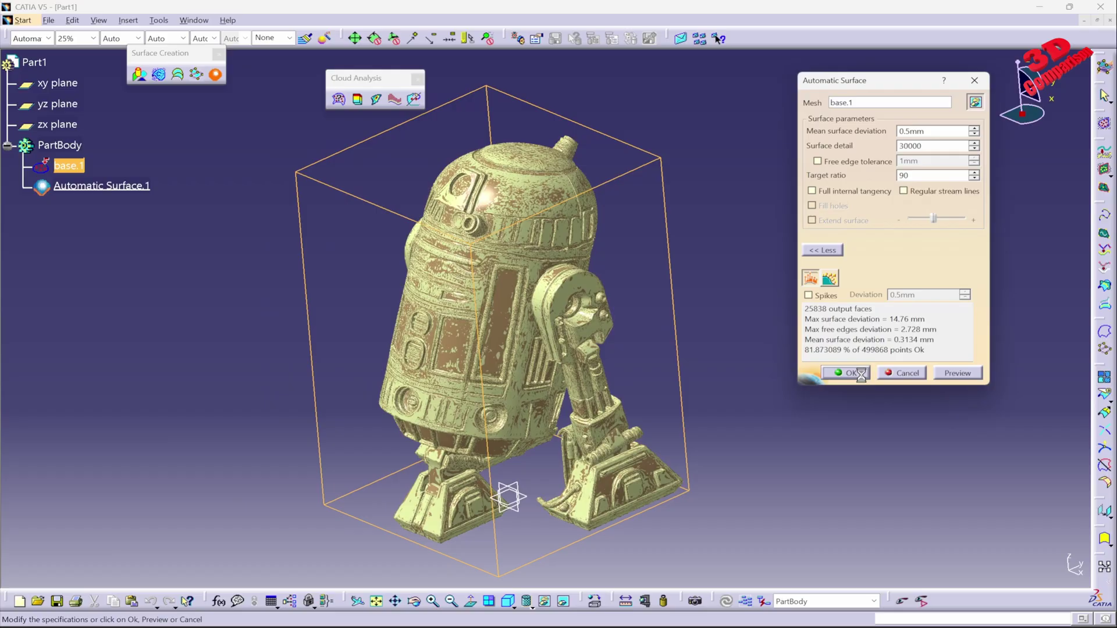
# Step: Hide the base.1 mesh so only Automatic Surface.1 remains visible
pyautogui.click(66, 165)
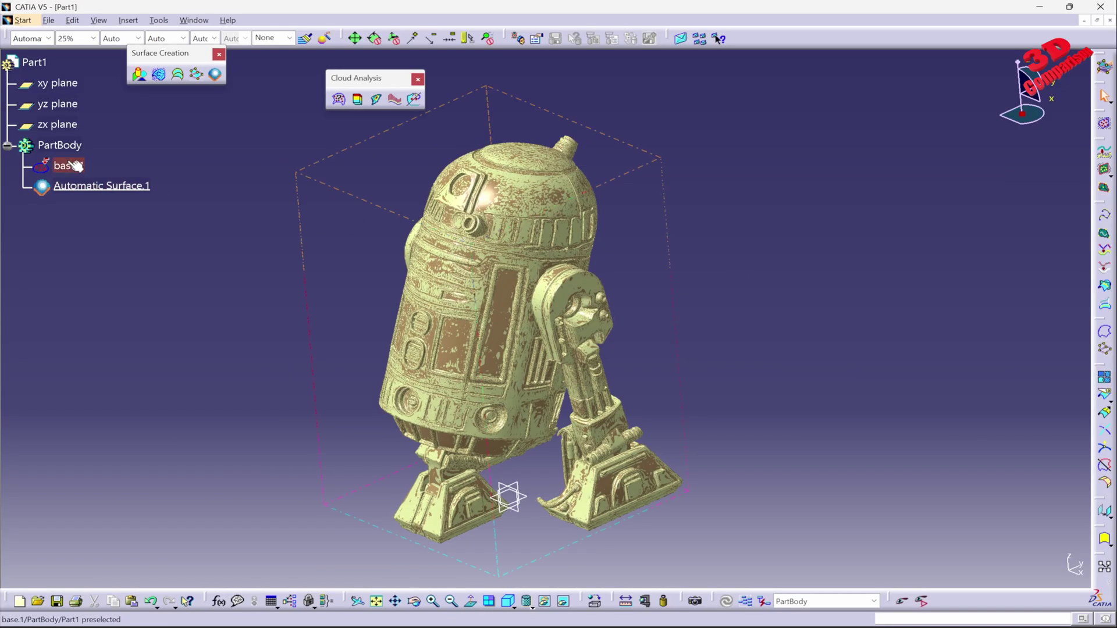
pyautogui.rightClick(68, 164)
pyautogui.click(99, 186)
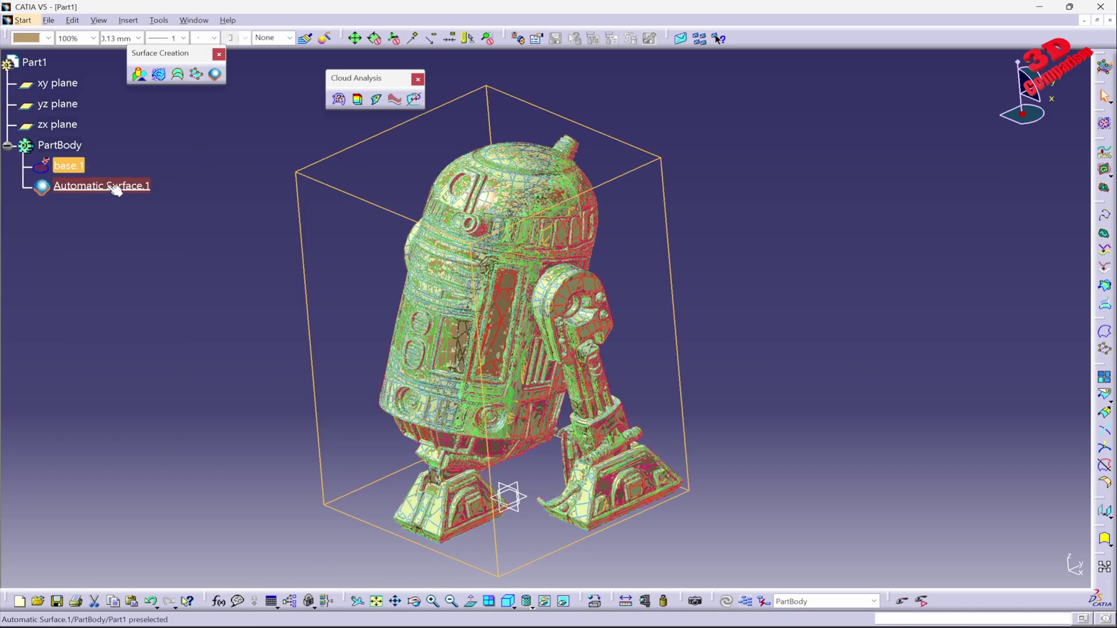
pyautogui.rightClick(102, 187)
pyautogui.click(125, 226)
pyautogui.moveTo(309, 286); pyautogui.dragTo(461, 280, button='middle')
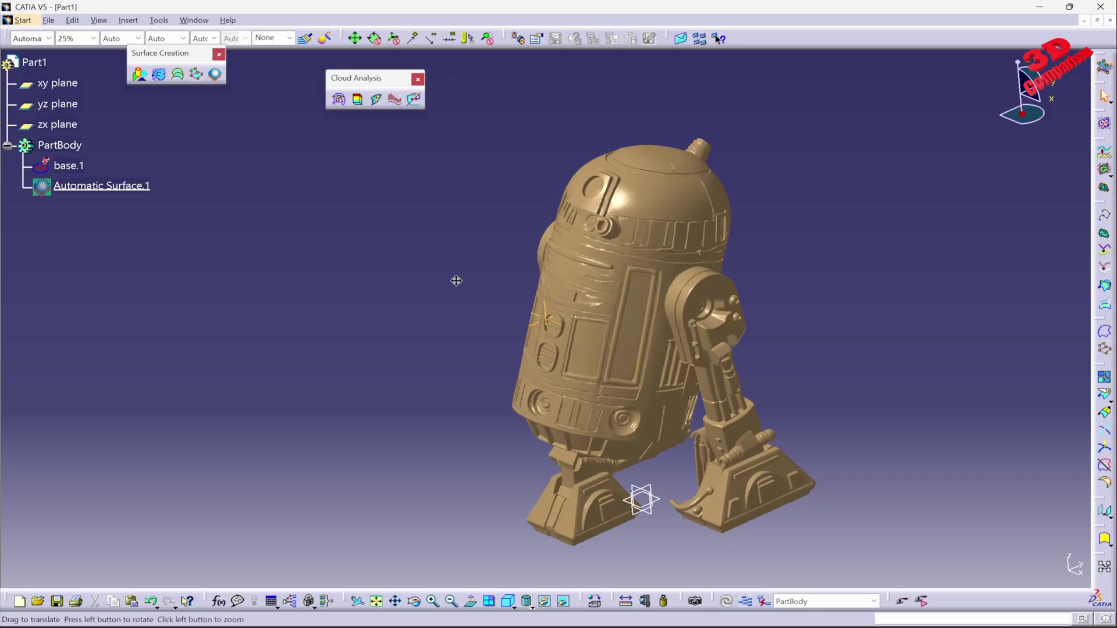
pyautogui.click(68, 167)
pyautogui.rightClick(69, 168)
pyautogui.click(91, 198)
pyautogui.rightClick(90, 186)
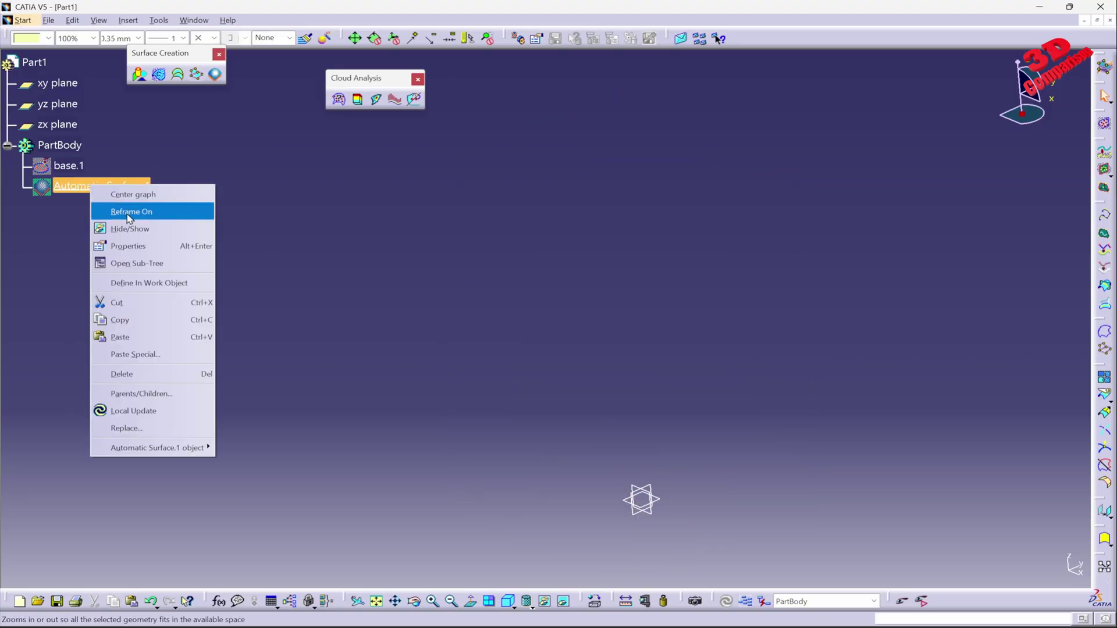
pyautogui.click(126, 209)
pyautogui.moveTo(426, 274); pyautogui.dragTo(313, 168, button='middle')
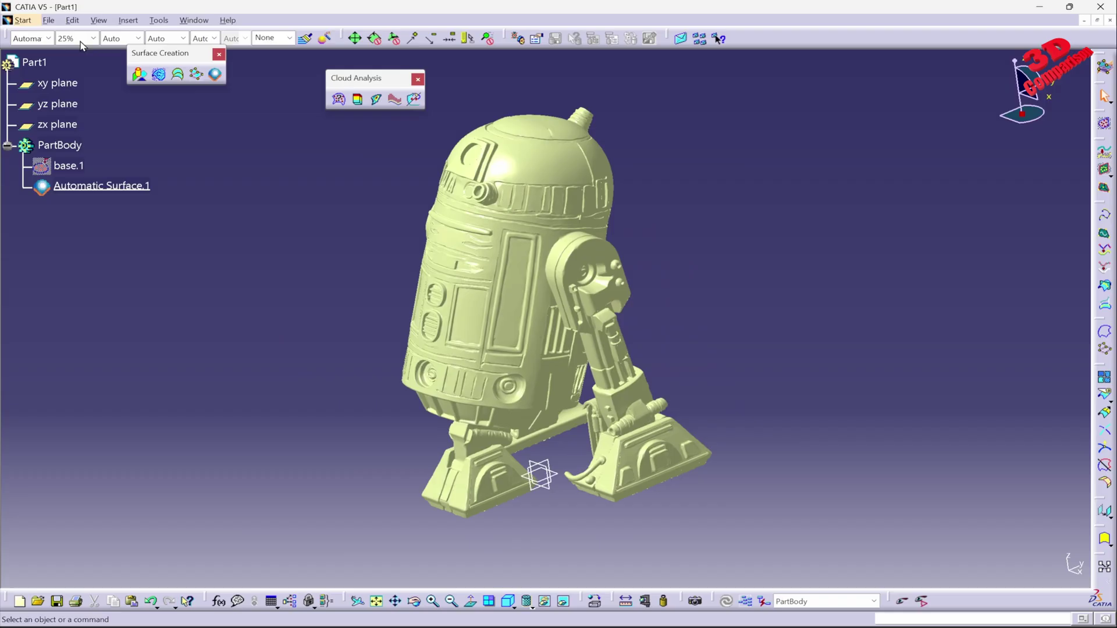
# Step: Switch to the Part Design workbench from the Start menu
pyautogui.click(30, 22)
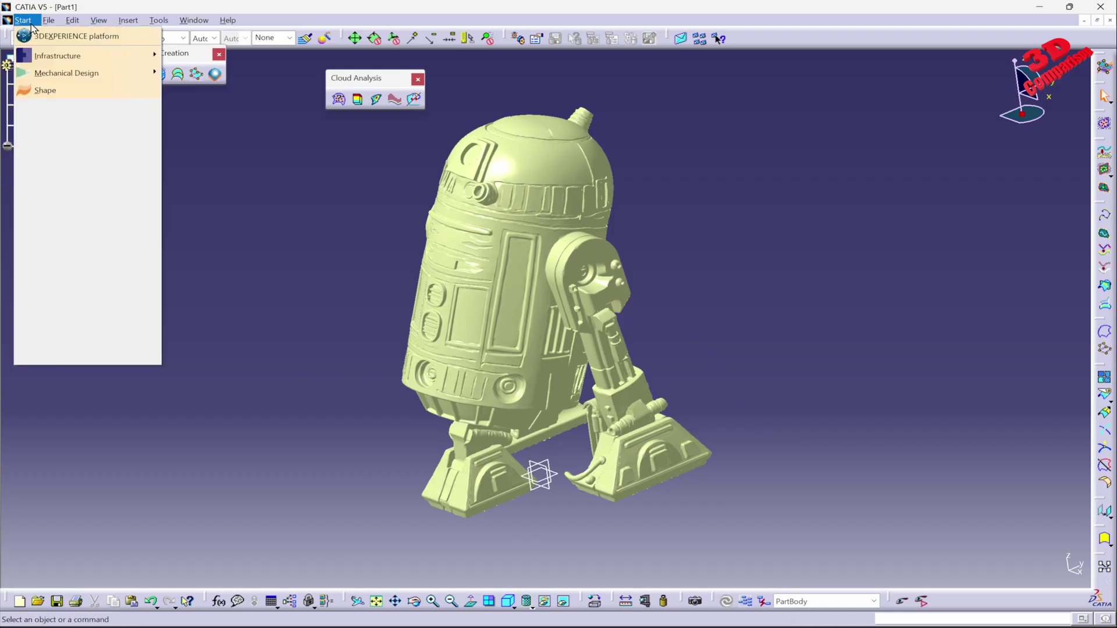
pyautogui.moveTo(66, 73)
pyautogui.click(186, 74)
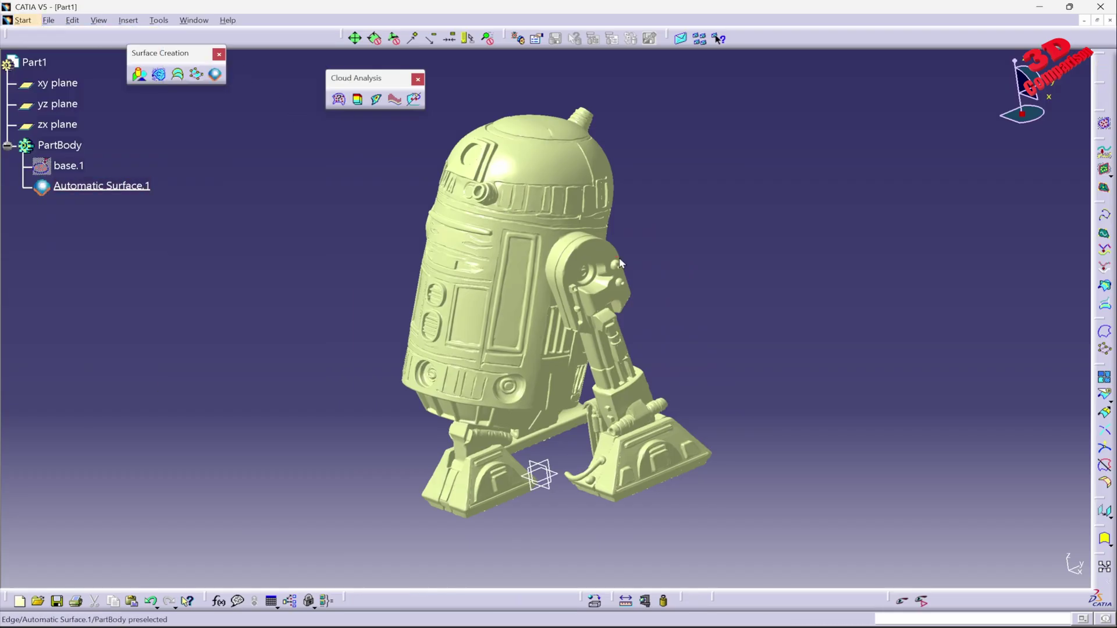
# Step: Close Automatic Surface.1 into a solid as CloseSurface.1
pyautogui.click(787, 45)
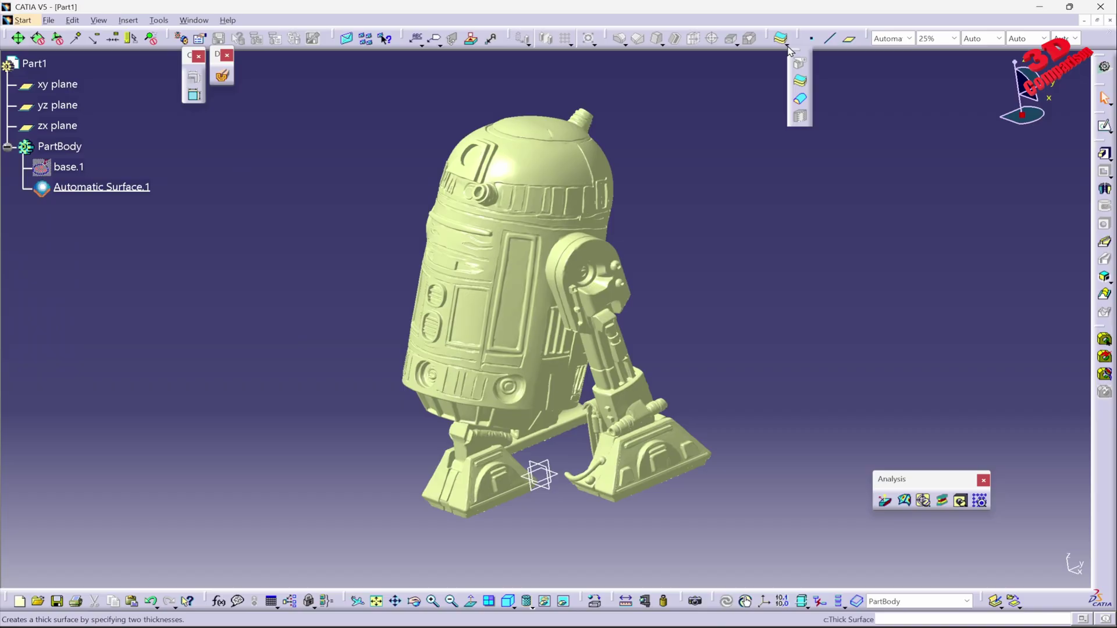
pyautogui.click(800, 100)
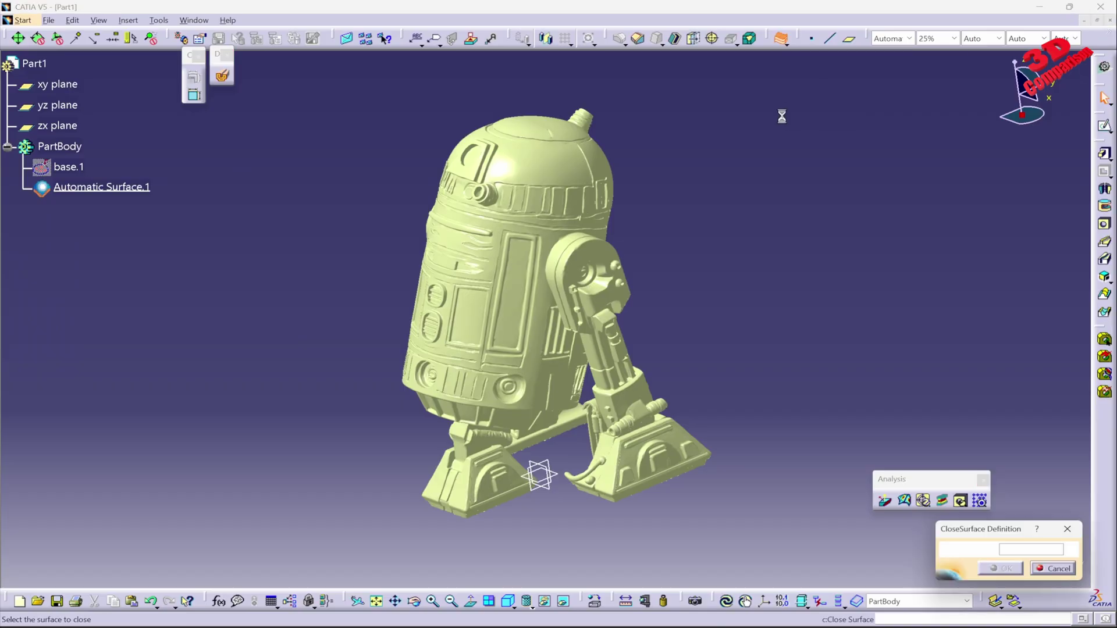
pyautogui.click(569, 289)
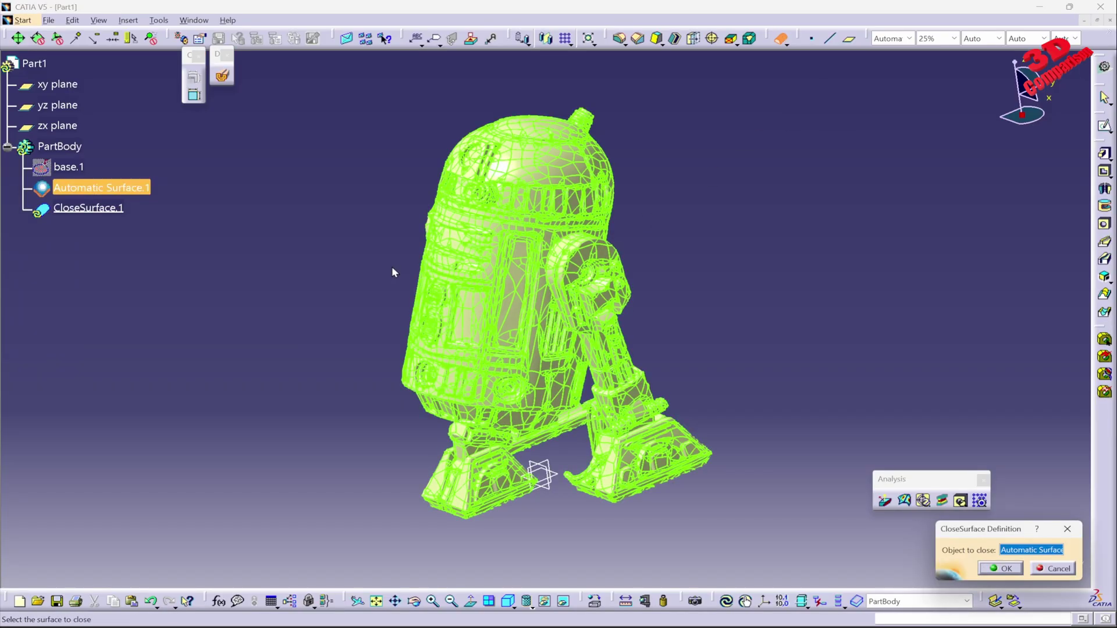
pyautogui.click(1002, 569)
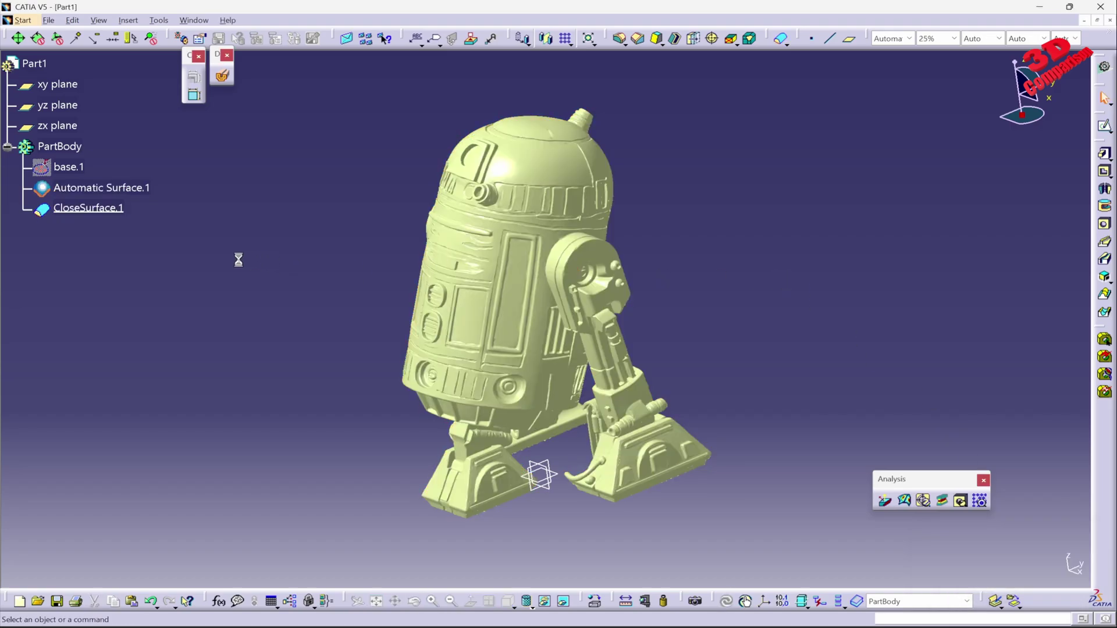
pyautogui.rightClick(112, 187)
# Step: Hide Automatic Surface.1 to reveal the solid and start a sketch on the yz plane
pyautogui.click(134, 215)
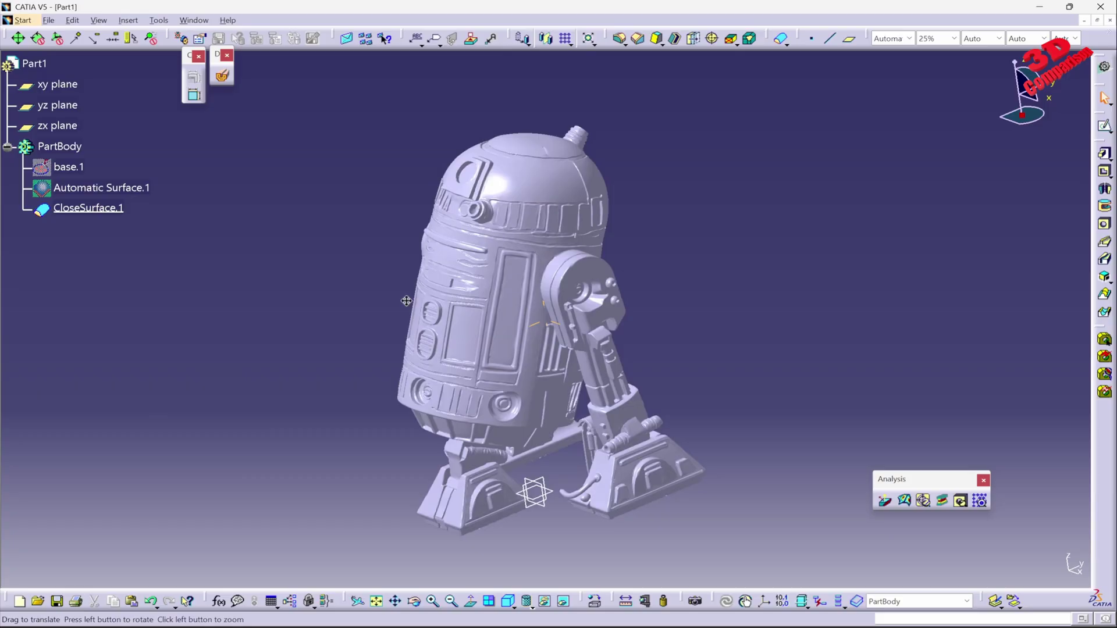
pyautogui.moveTo(474, 302); pyautogui.dragTo(587, 275, button='middle')
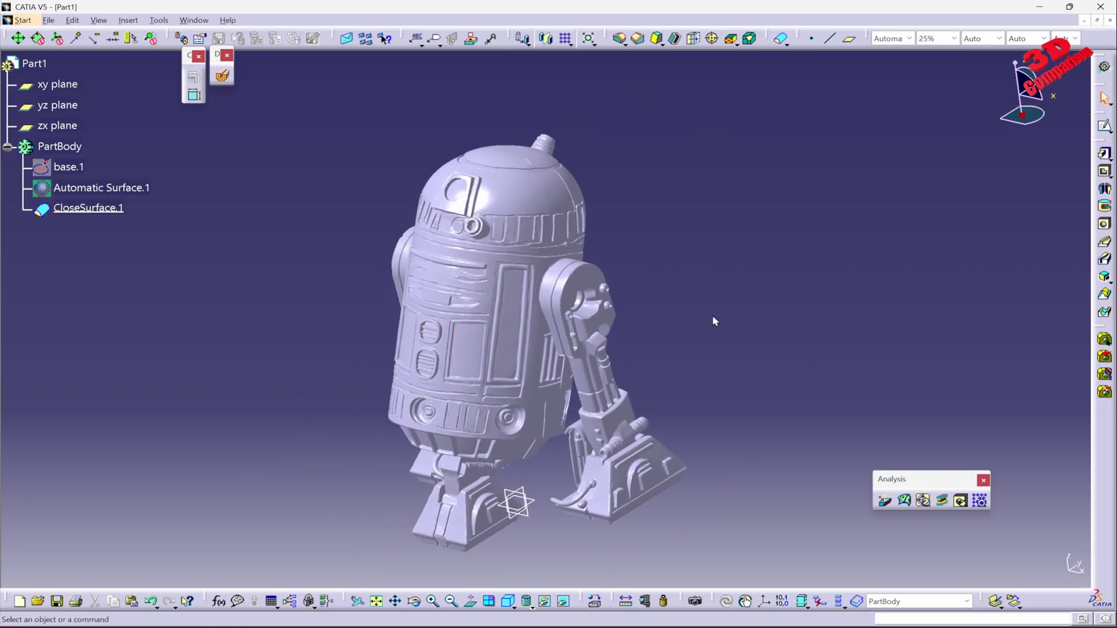
pyautogui.moveTo(715, 321); pyautogui.dragTo(653, 361, button='middle')
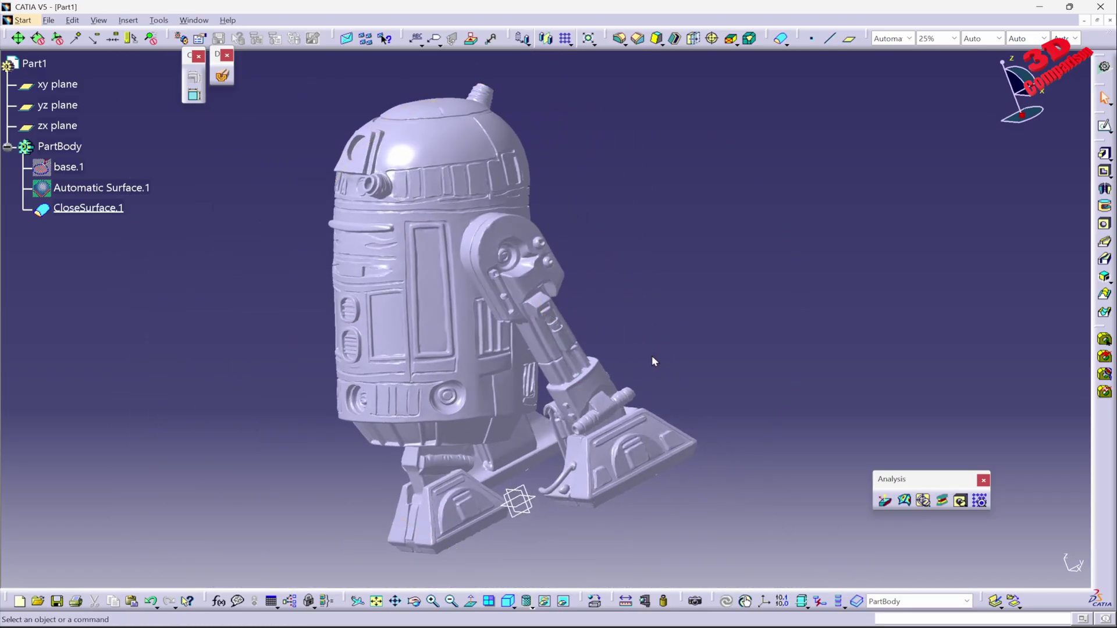
pyautogui.click(518, 501)
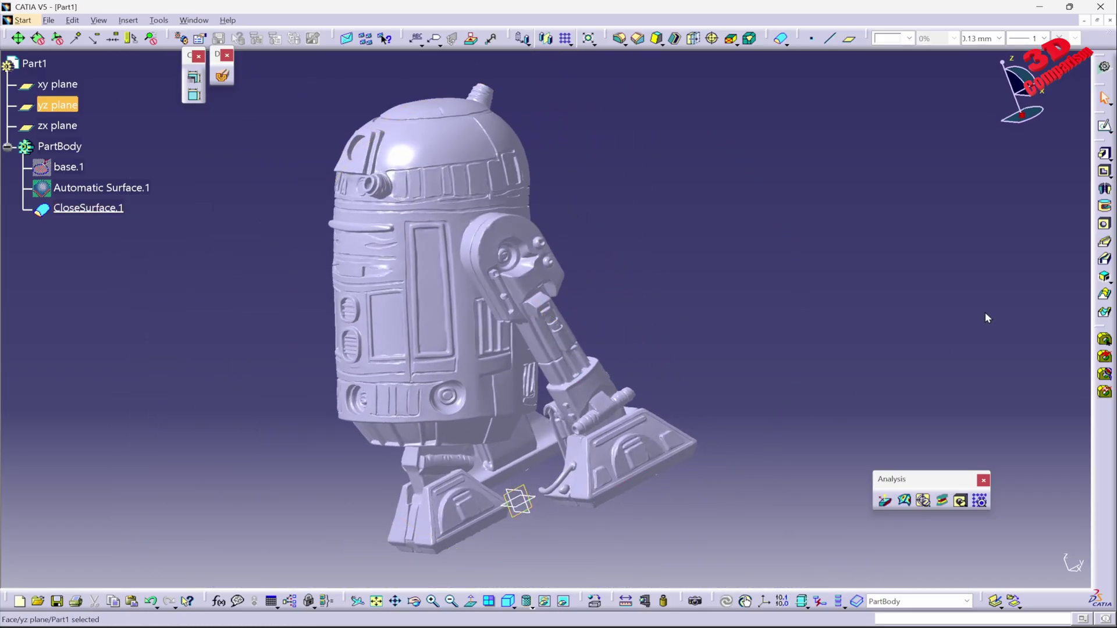
pyautogui.click(1104, 125)
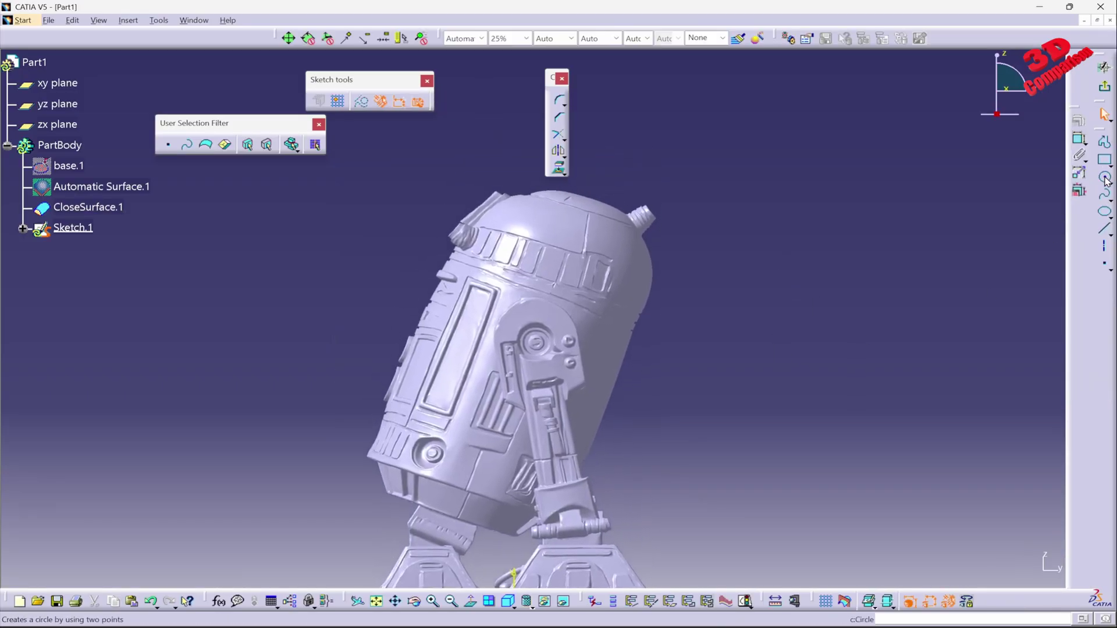
# Step: Draw a small circle over the dome as Sketch.1 and exit the sketch
pyautogui.click(1104, 177)
pyautogui.click(557, 229)
pyautogui.click(568, 234)
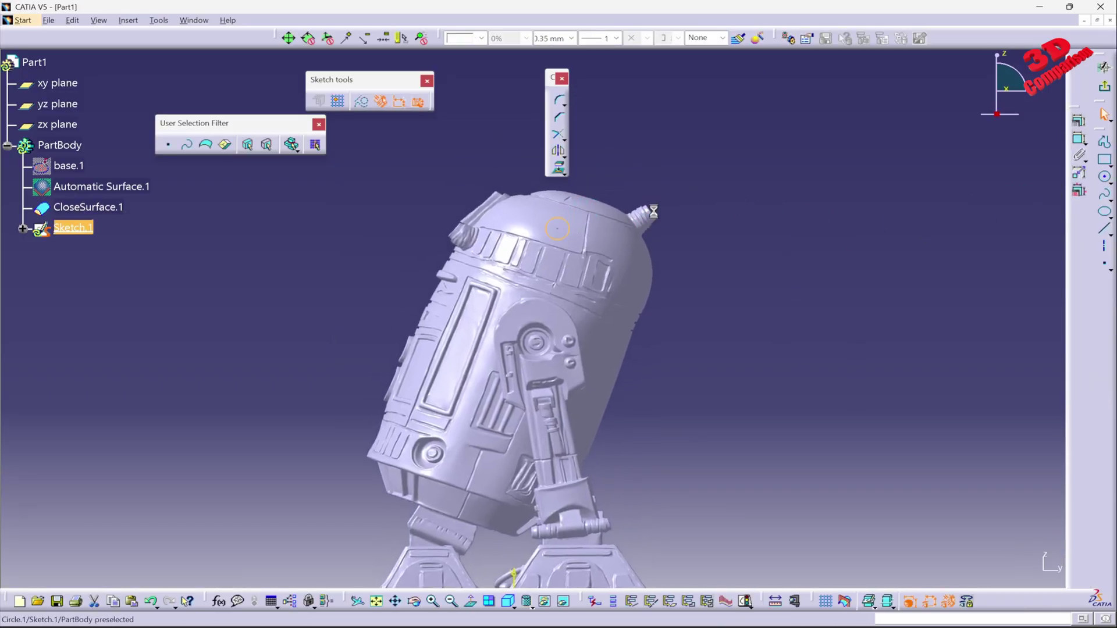
pyautogui.click(1104, 87)
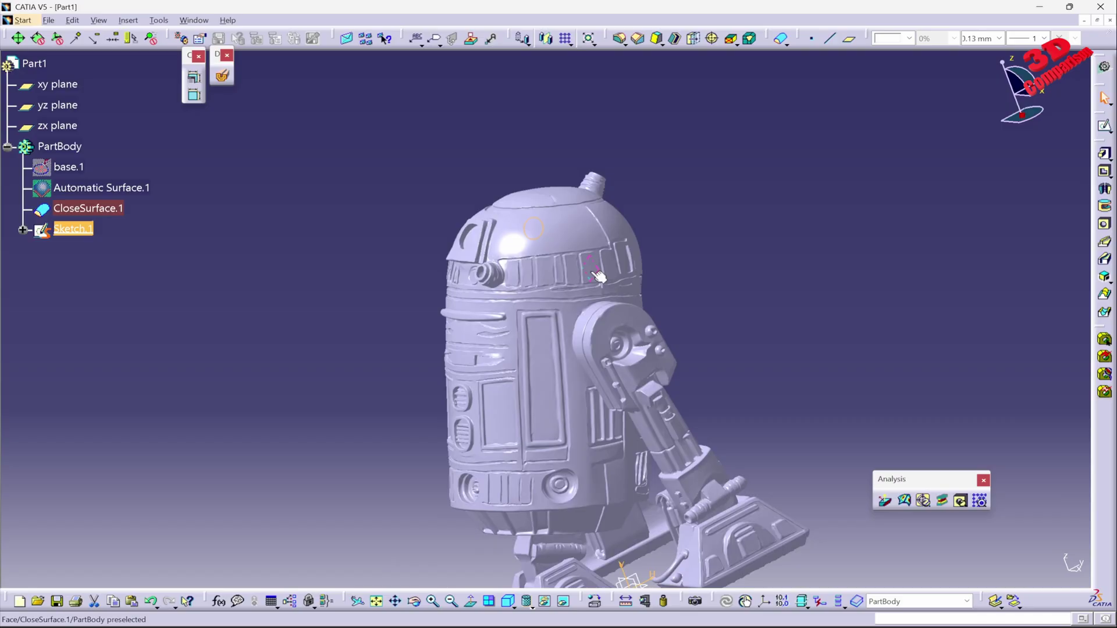
pyautogui.click(1104, 171)
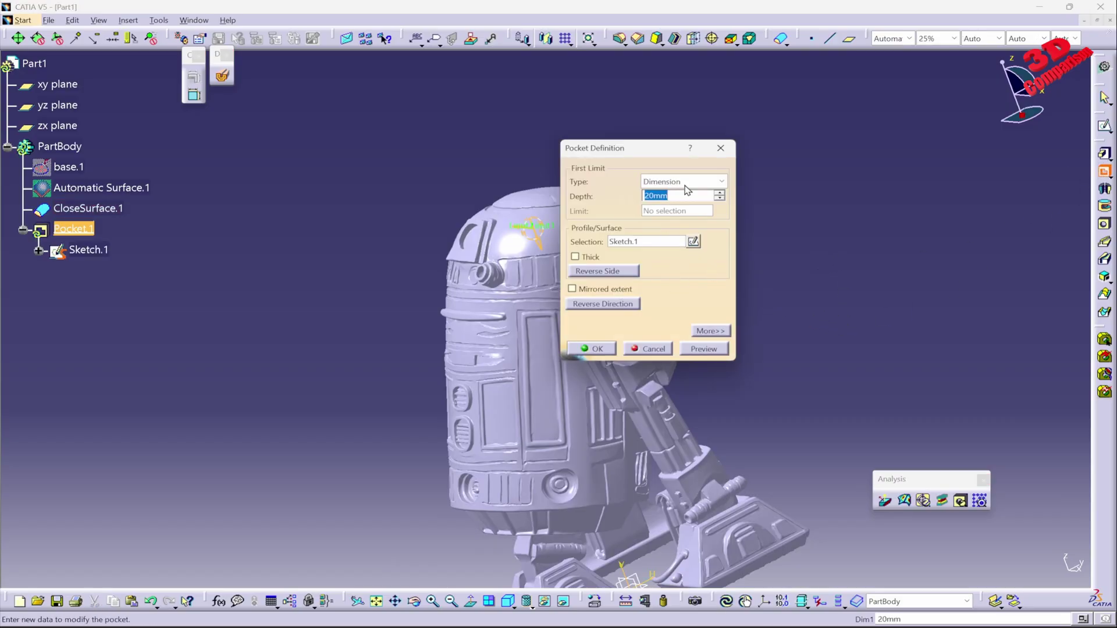
# Step: Cut Pocket.1 through the dome as a Dimension type, 2000mm deep with mirrored extent
pyautogui.click(686, 185)
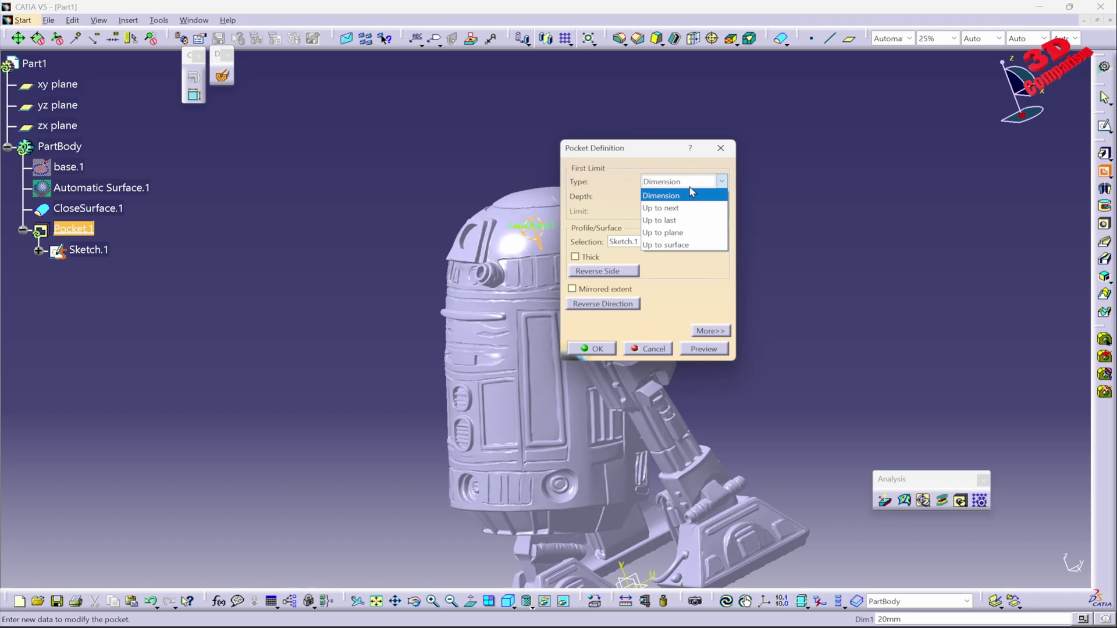
pyautogui.click(692, 195)
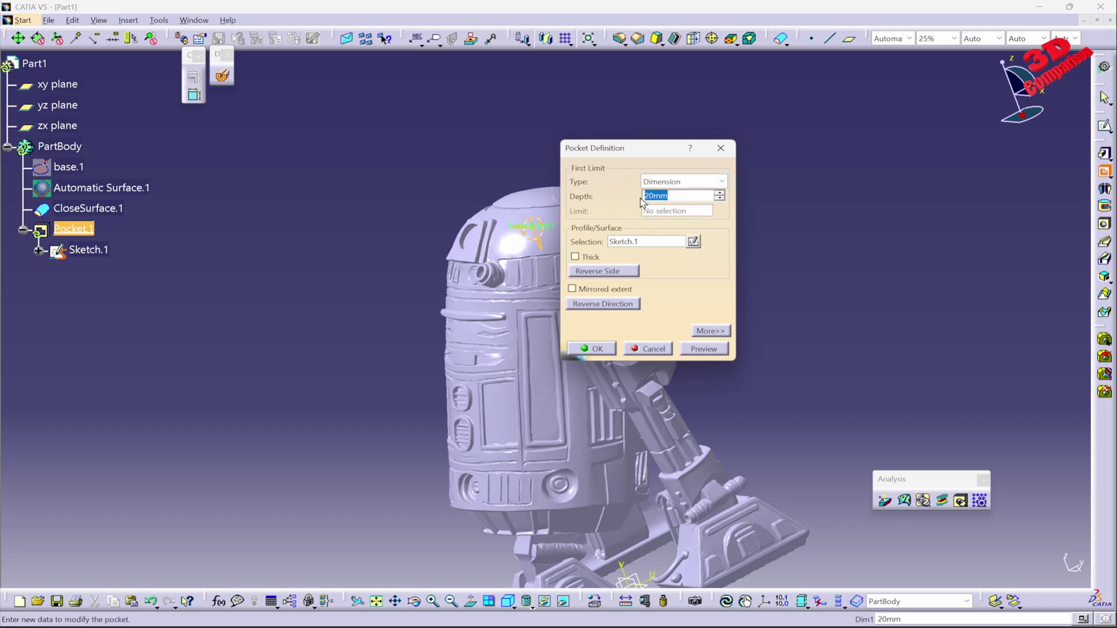
pyautogui.write('2000')
pyautogui.click(717, 350)
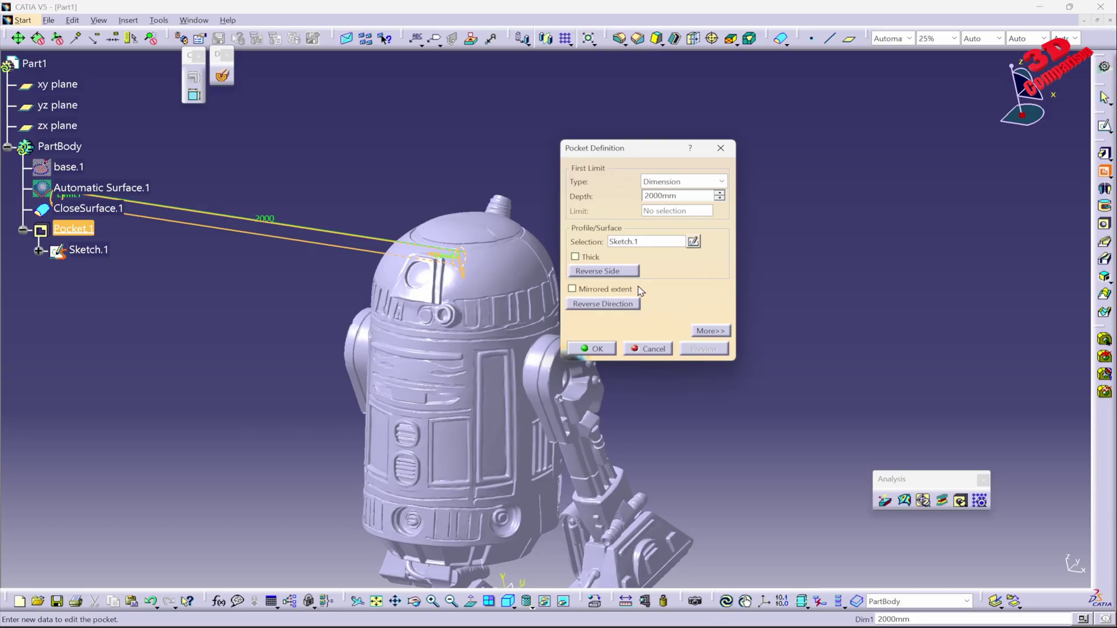
pyautogui.click(624, 294)
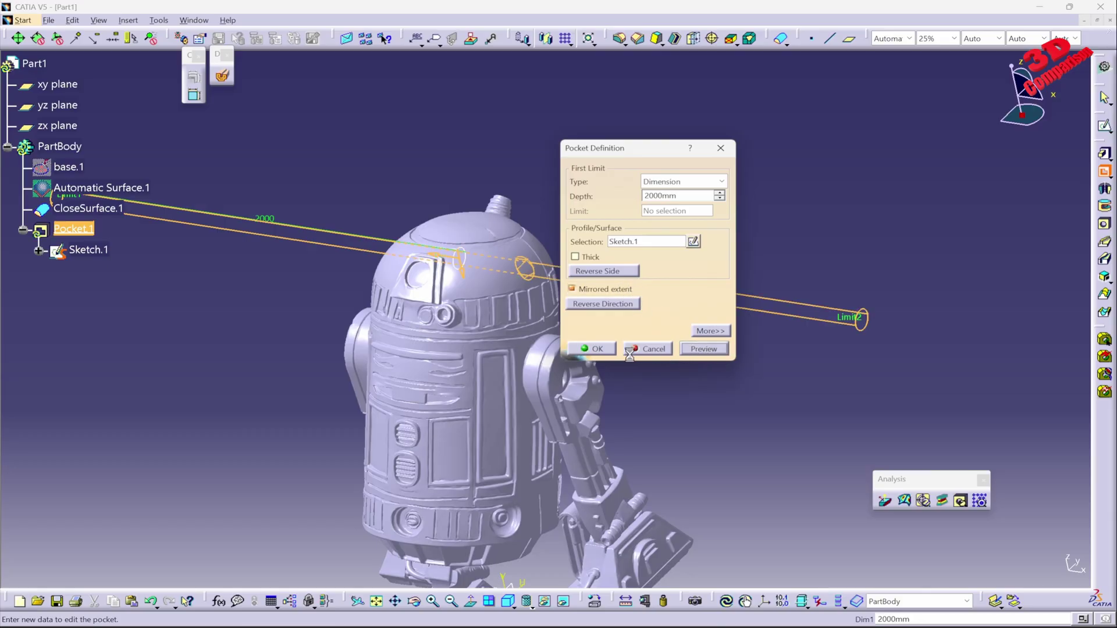
pyautogui.click(597, 349)
pyautogui.moveTo(693, 314)
pyautogui.mouseDown(button='middle')
pyautogui.moveTo(532, 343)
pyautogui.moveTo(604, 299)
pyautogui.moveTo(603, 190)
pyautogui.moveTo(618, 319)
pyautogui.moveTo(640, 334)
pyautogui.moveTo(543, 319)
pyautogui.moveTo(591, 262)
pyautogui.mouseUp(button='middle')
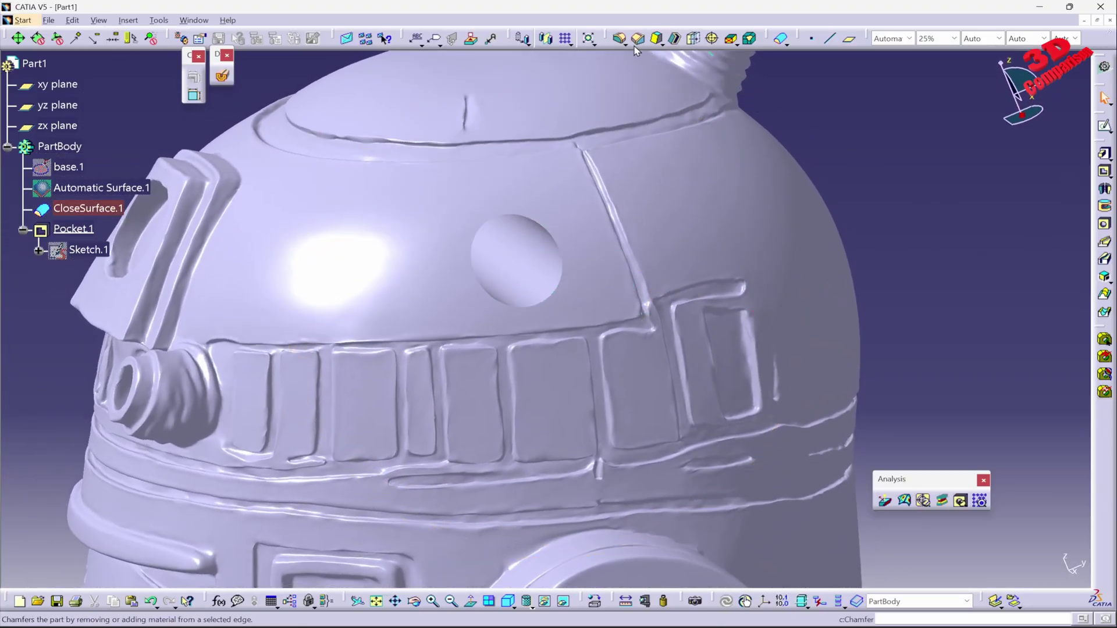
# Step: Round the dome hole's circular edge with a 2mm edge fillet, EdgeFillet.1
pyautogui.click(619, 38)
pyautogui.moveTo(541, 228); pyautogui.dragTo(652, 273)
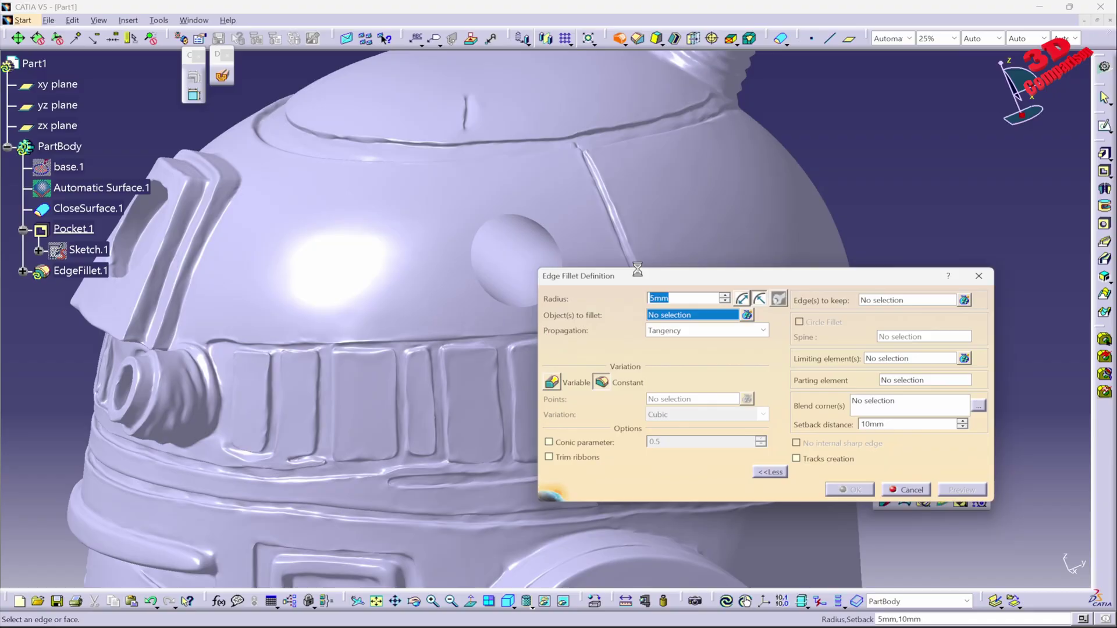
pyautogui.click(549, 228)
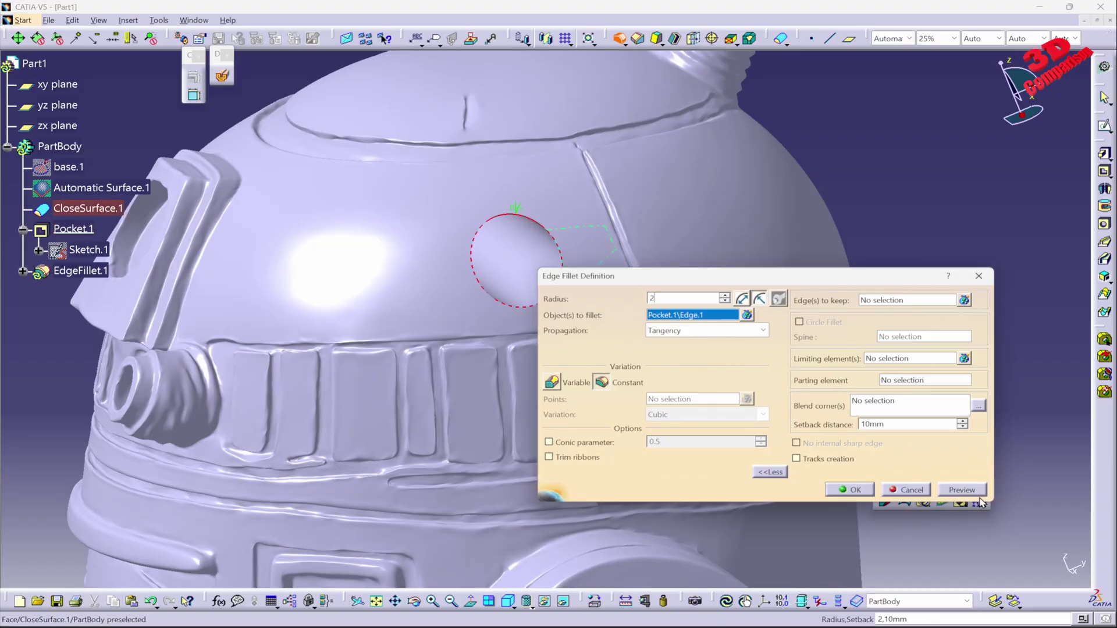
pyautogui.write('2')
pyautogui.click(960, 489)
pyautogui.click(852, 490)
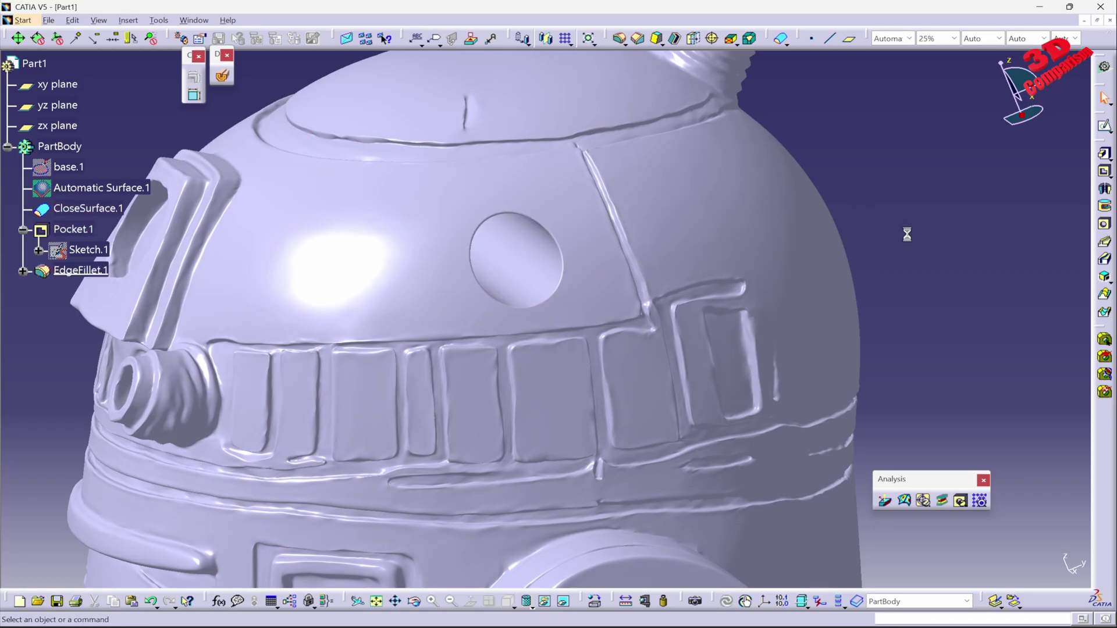
# Step: Reopen EdgeFillet.1 to check it and confirm its settings unchanged
pyautogui.moveTo(611, 256); pyautogui.dragTo(618, 403, button='middle')
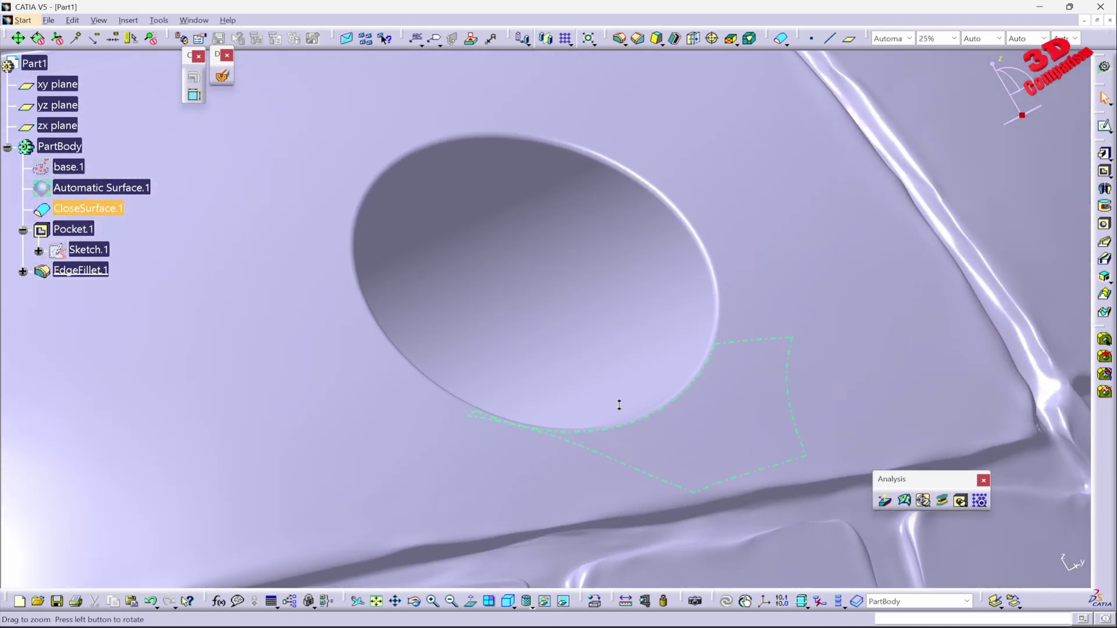
pyautogui.doubleClick(91, 272)
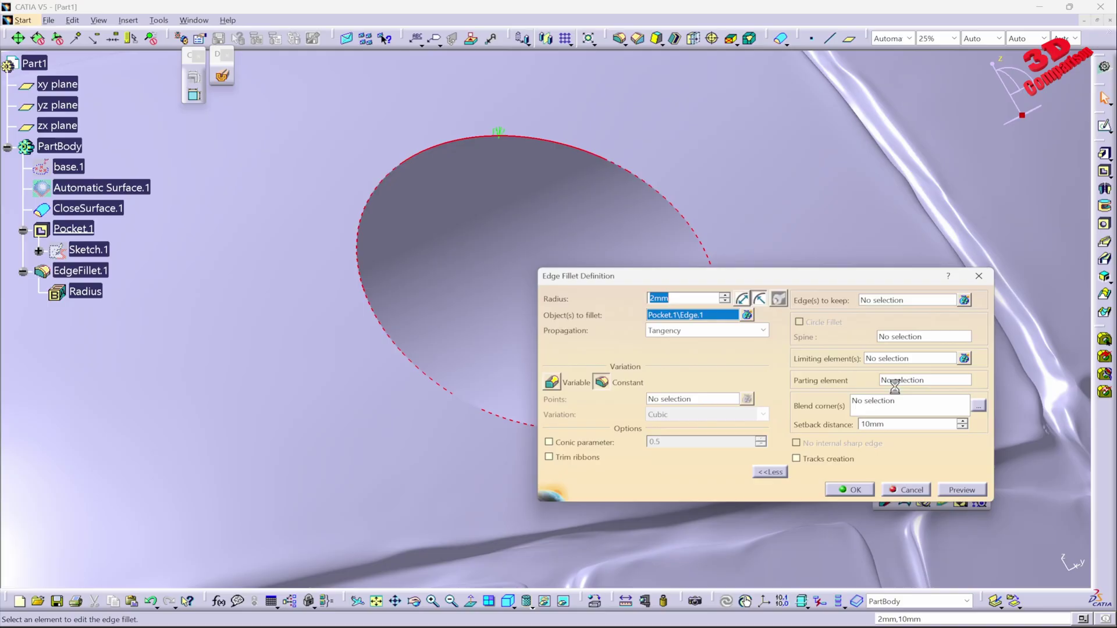
pyautogui.click(852, 490)
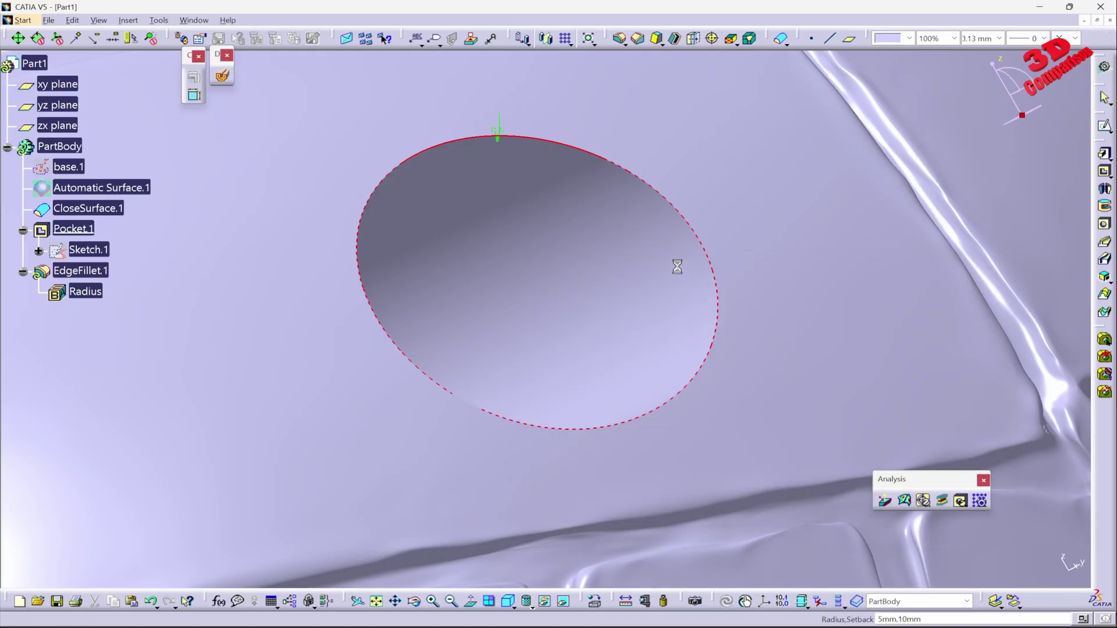
pyautogui.moveTo(619, 200); pyautogui.dragTo(682, 303, button='middle')
pyautogui.click(69, 167)
pyautogui.rightClick(68, 168)
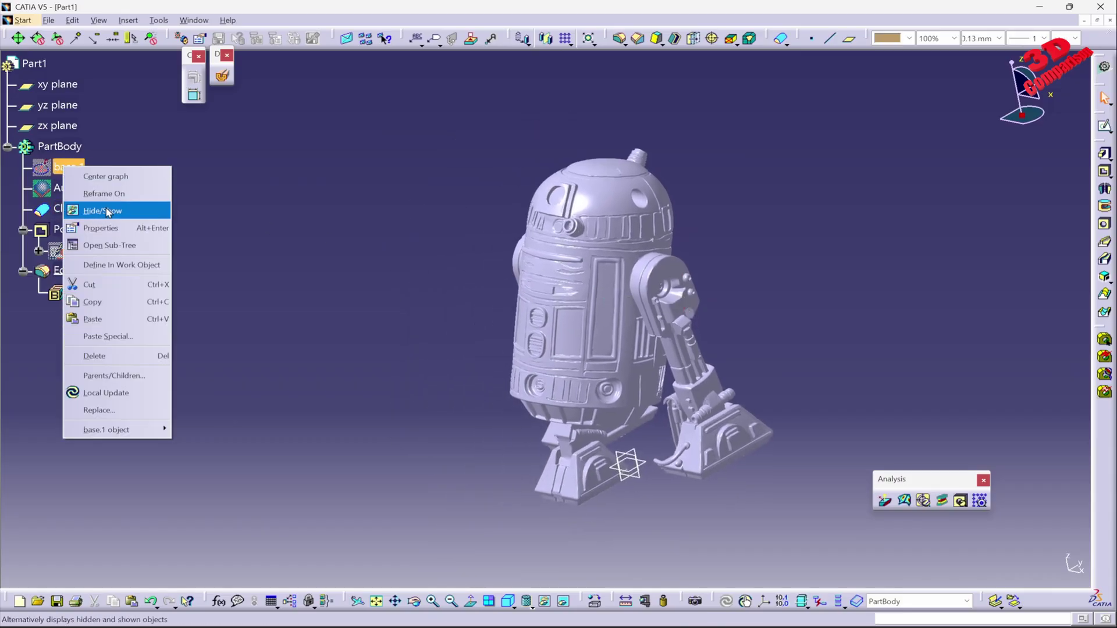
pyautogui.click(134, 211)
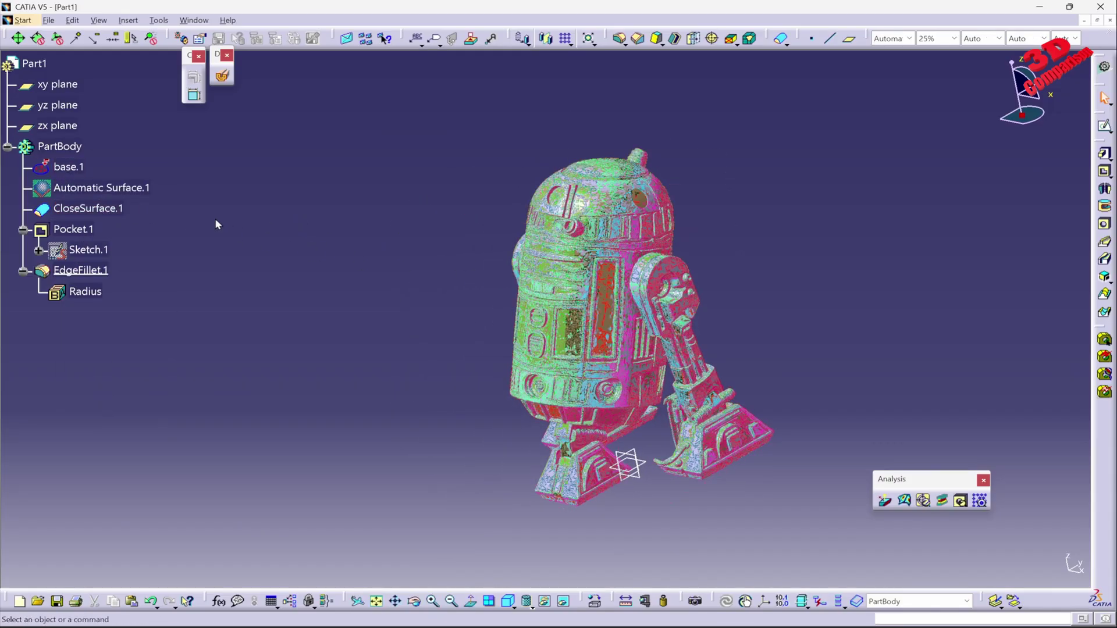
pyautogui.rightClick(69, 167)
pyautogui.click(134, 211)
pyautogui.moveTo(618, 274); pyautogui.dragTo(747, 271, button='middle')
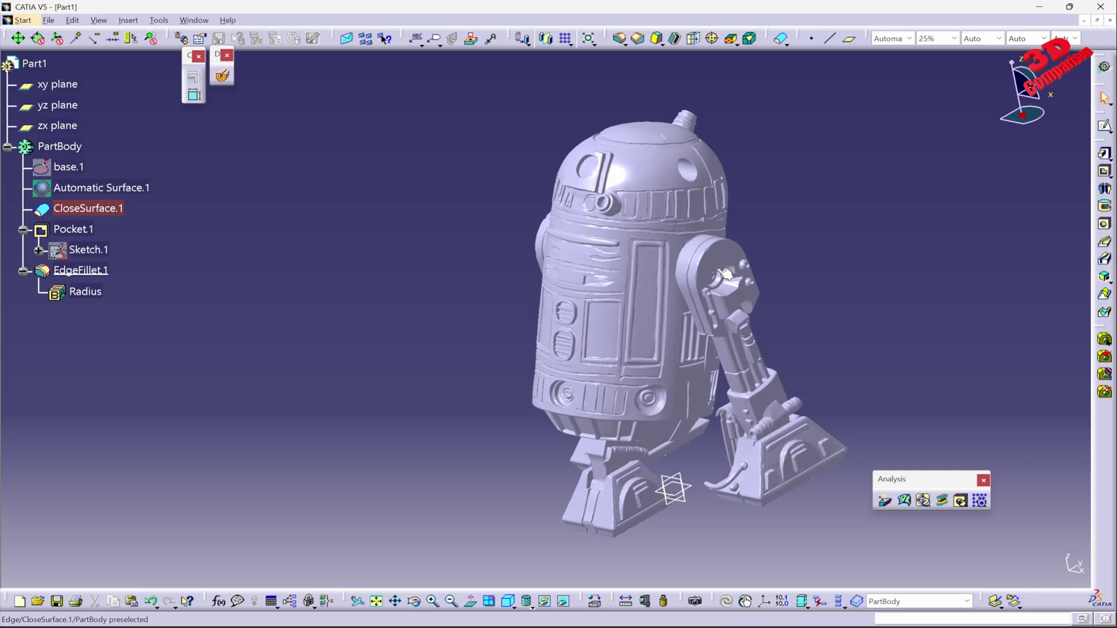
pyautogui.moveTo(725, 274); pyautogui.dragTo(751, 283, button='middle')
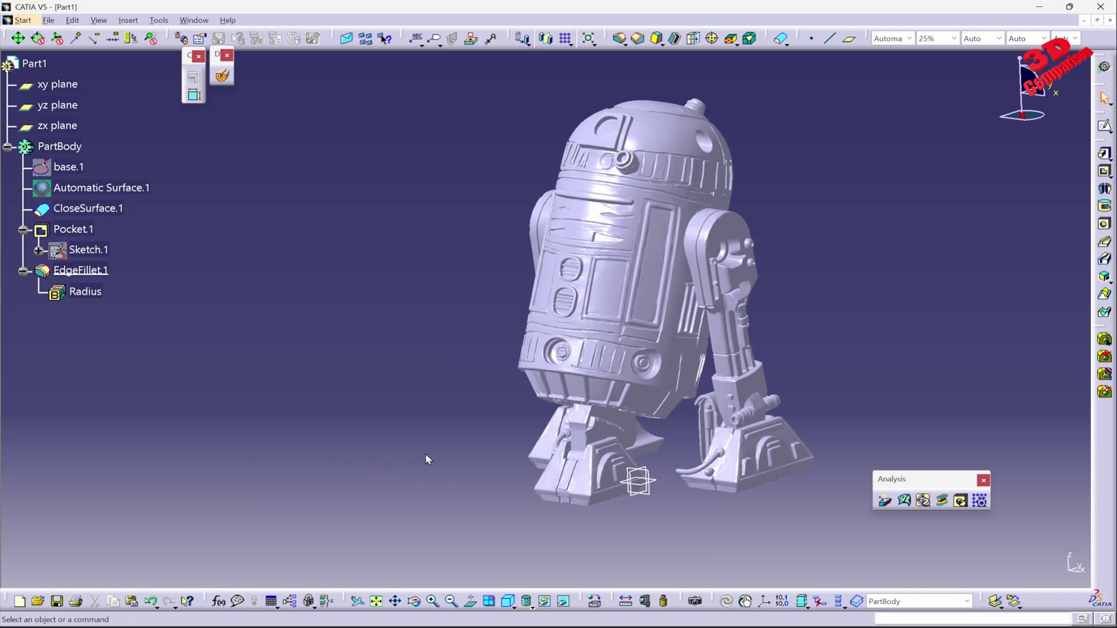
pyautogui.moveTo(575, 363); pyautogui.dragTo(599, 374, button='middle')
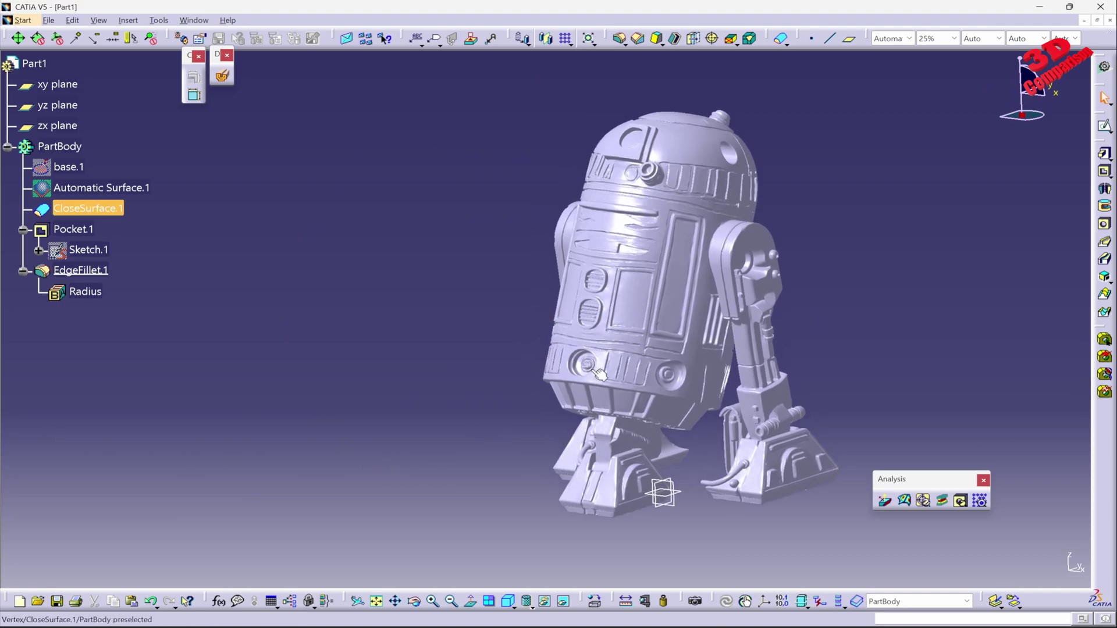